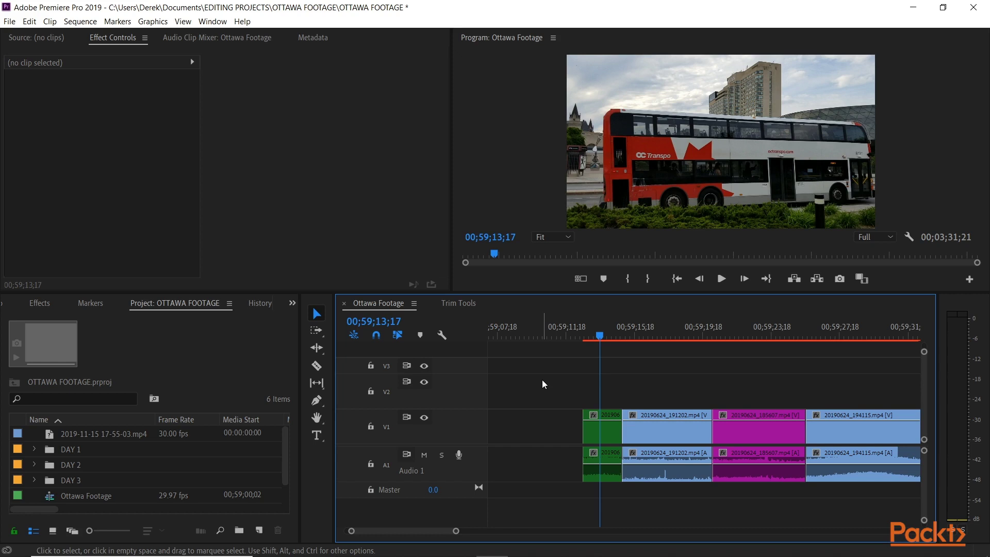
Give the green clip Position 747, 380, Rotation 37° and Scale 158, then deselect it.
click(611, 429)
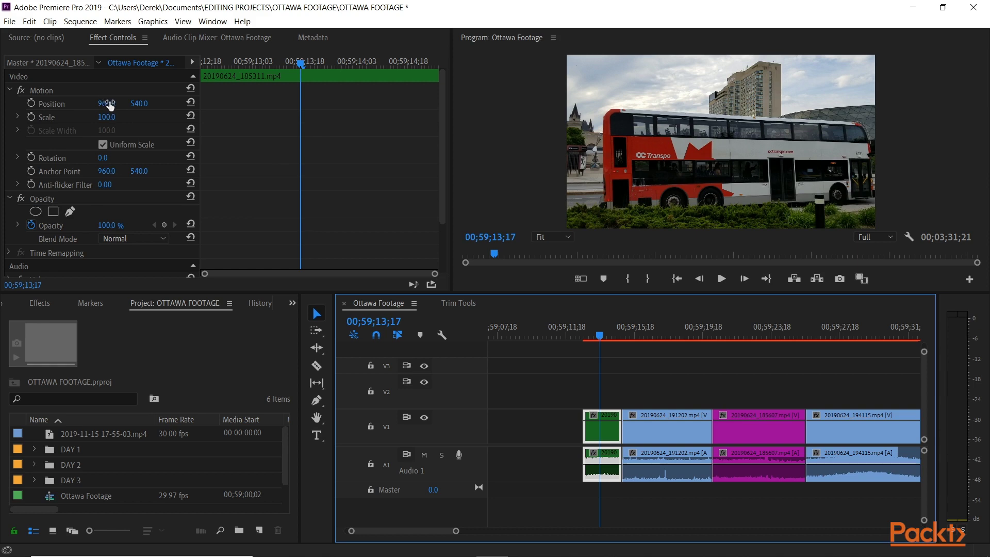
drag(107, 103, 250, 103)
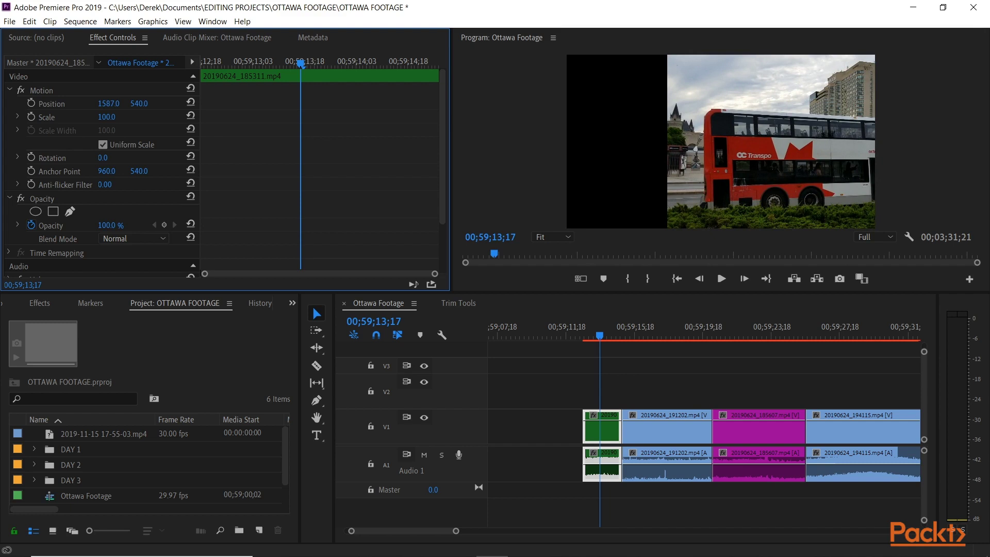
drag(250, 103, 183, 104)
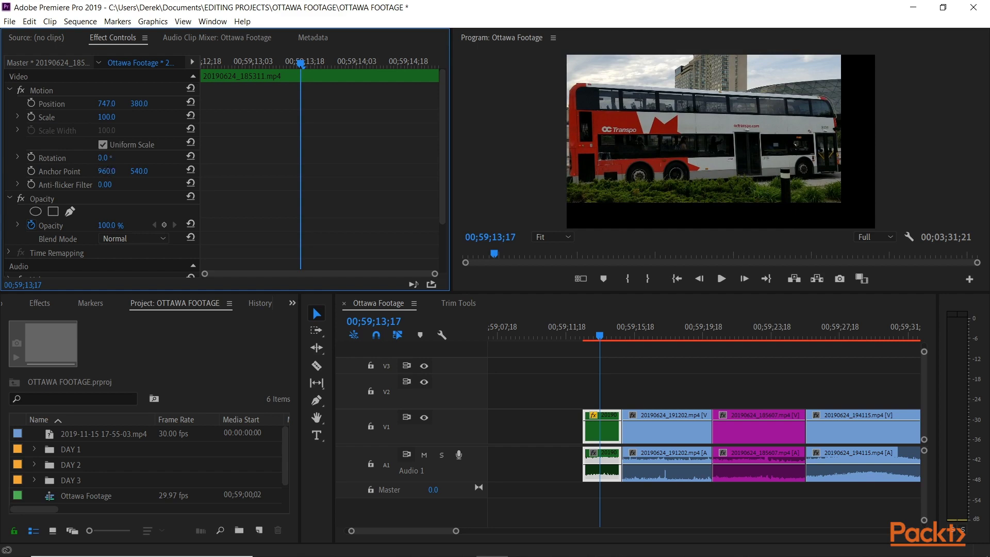
drag(103, 162, 121, 158)
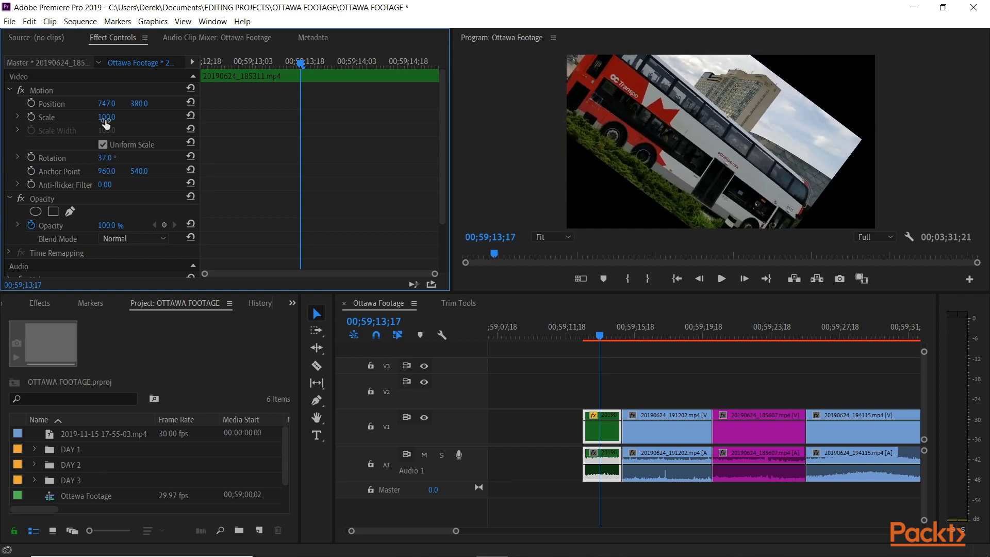
drag(105, 118, 117, 118)
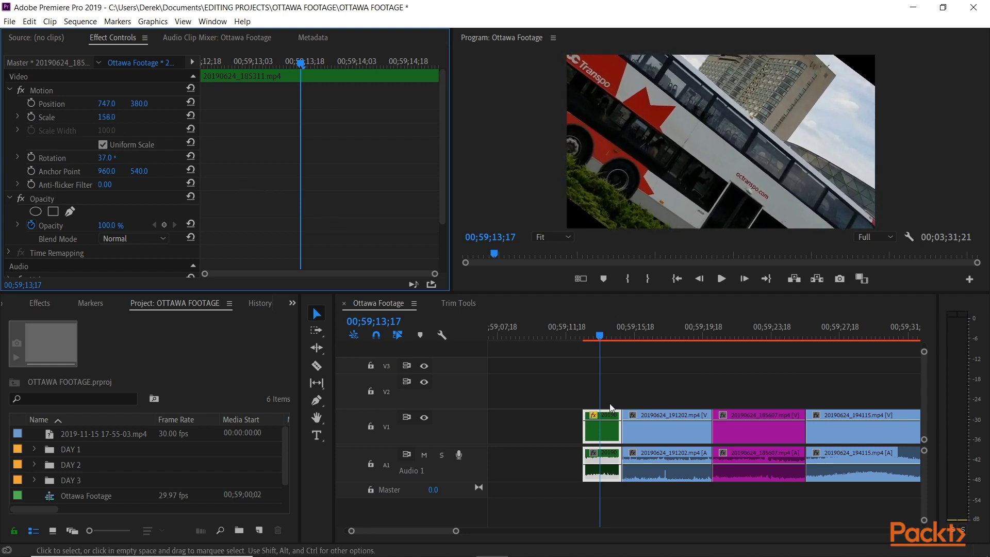
click(557, 409)
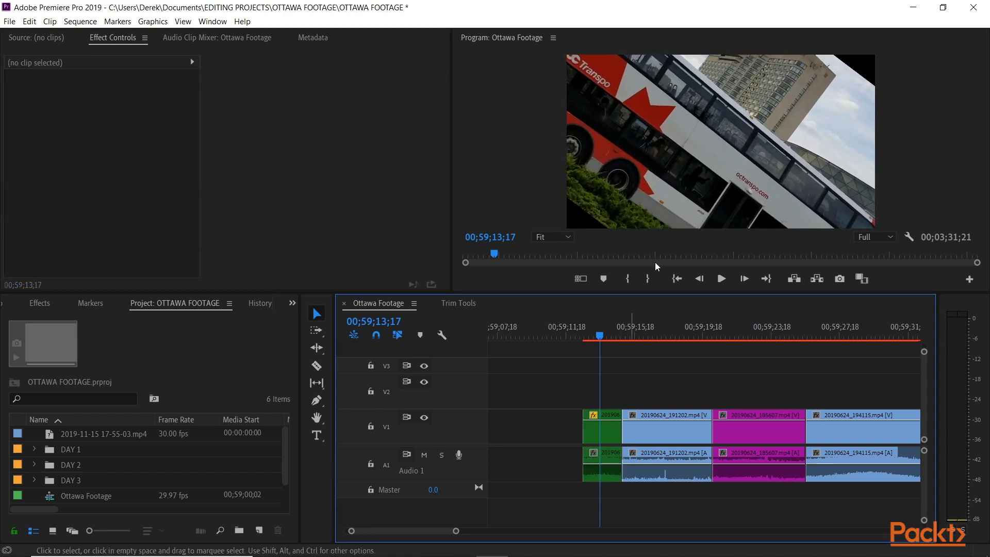
Play back the sequence and jump the playhead through the later shots to preview the edit.
click(580, 332)
key(space)
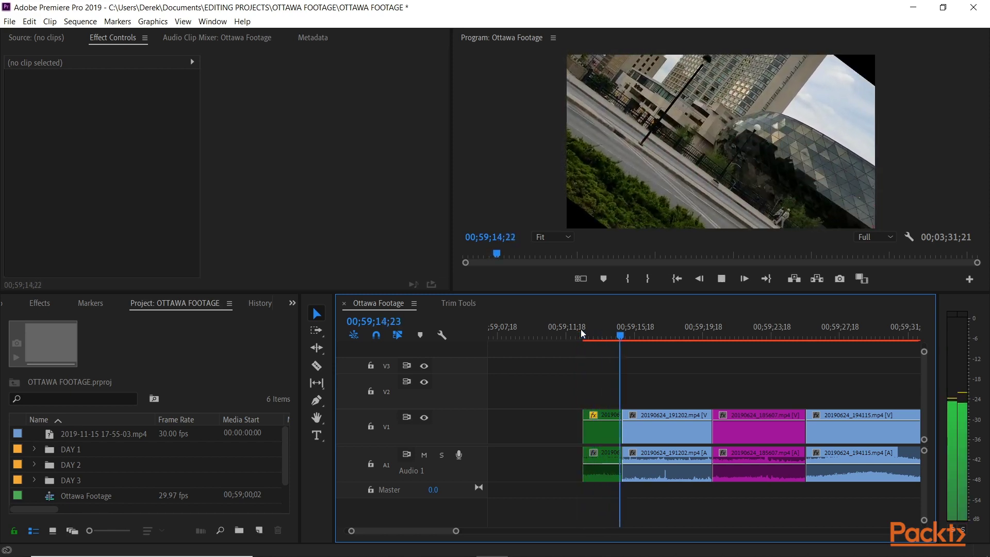
key(space)
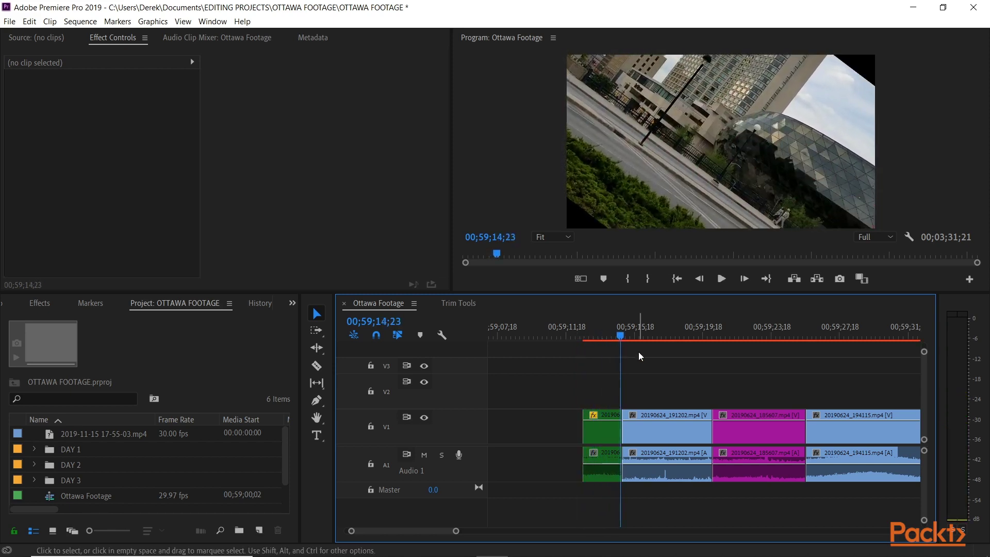
click(660, 335)
click(738, 325)
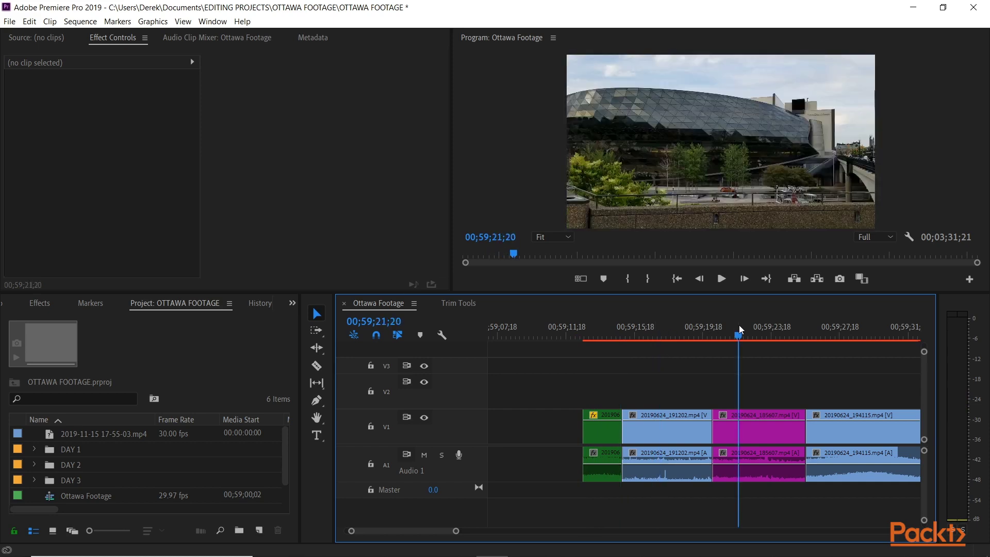
click(838, 333)
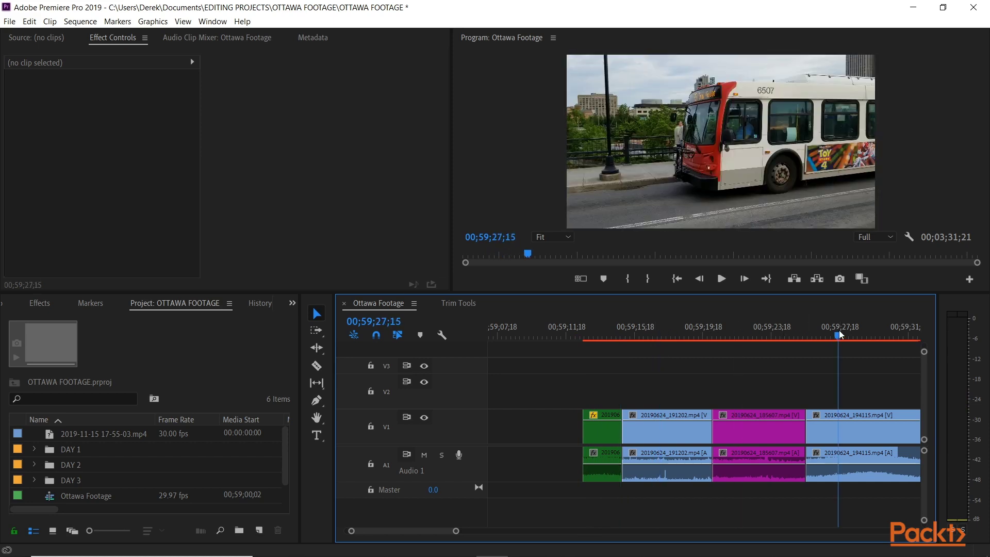
Compare the green clip's motion values with the 20190624_191202 clip's default values in Effect Controls.
click(655, 437)
click(601, 428)
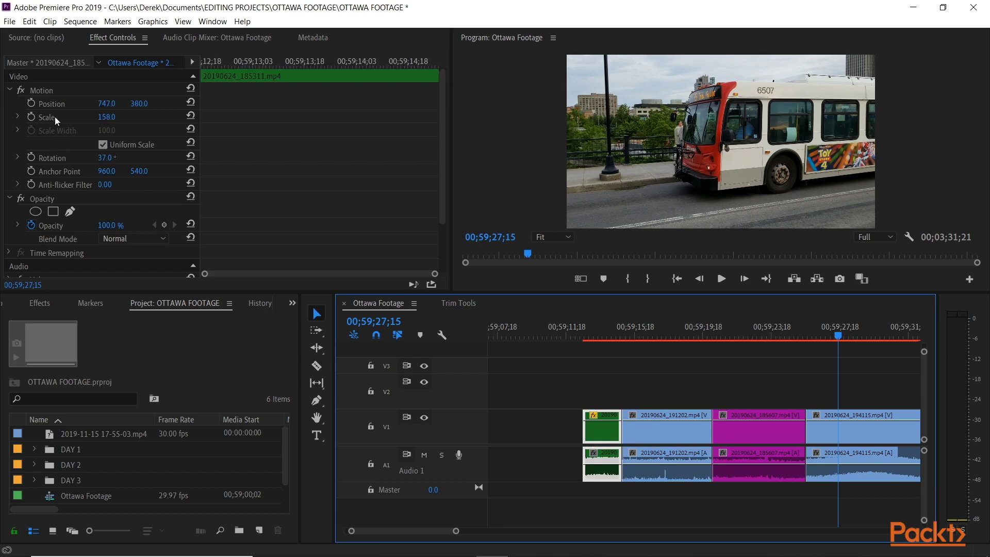
click(667, 334)
click(663, 417)
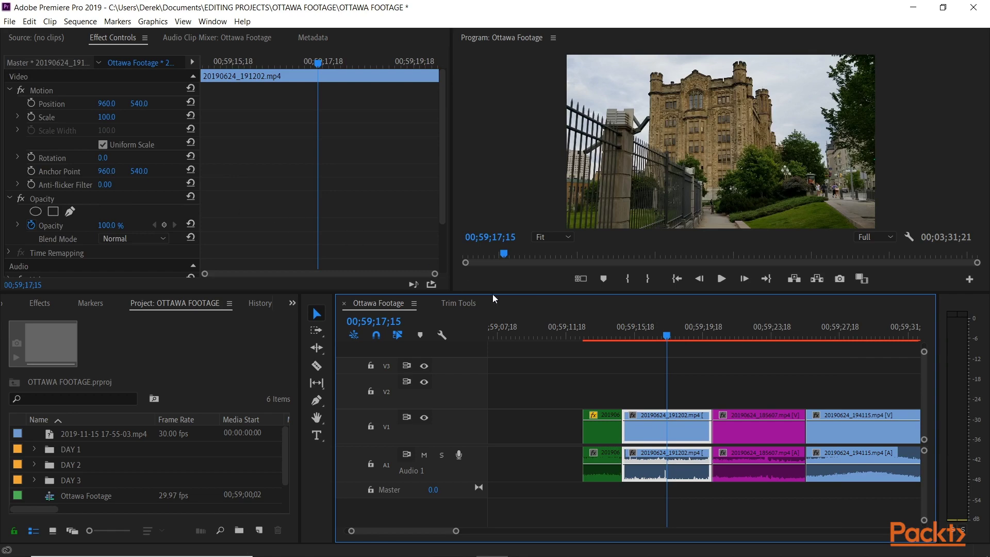
click(595, 327)
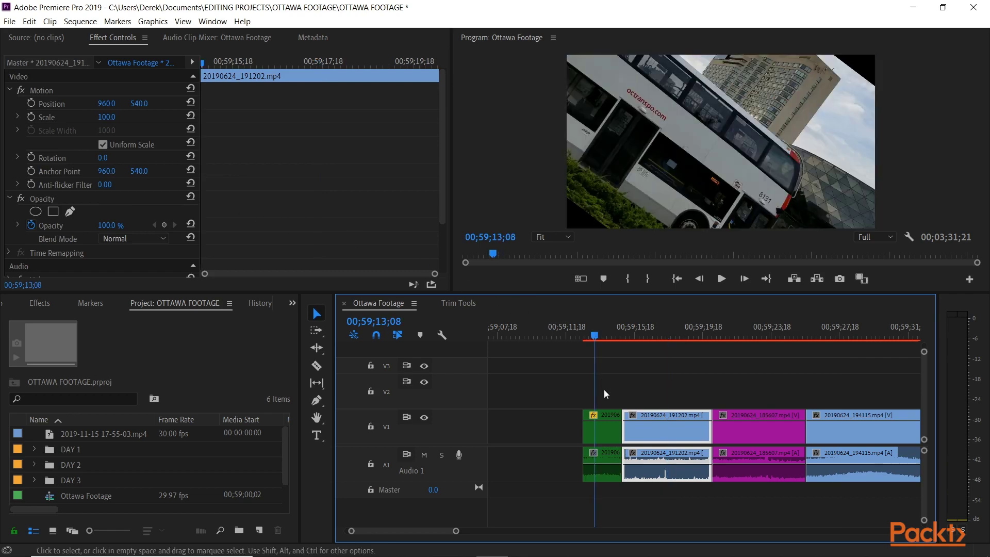
Copy the green clip, then open Paste Attributes on the 20190624_191202 clip with Time Remapping unticked.
right_click(611, 431)
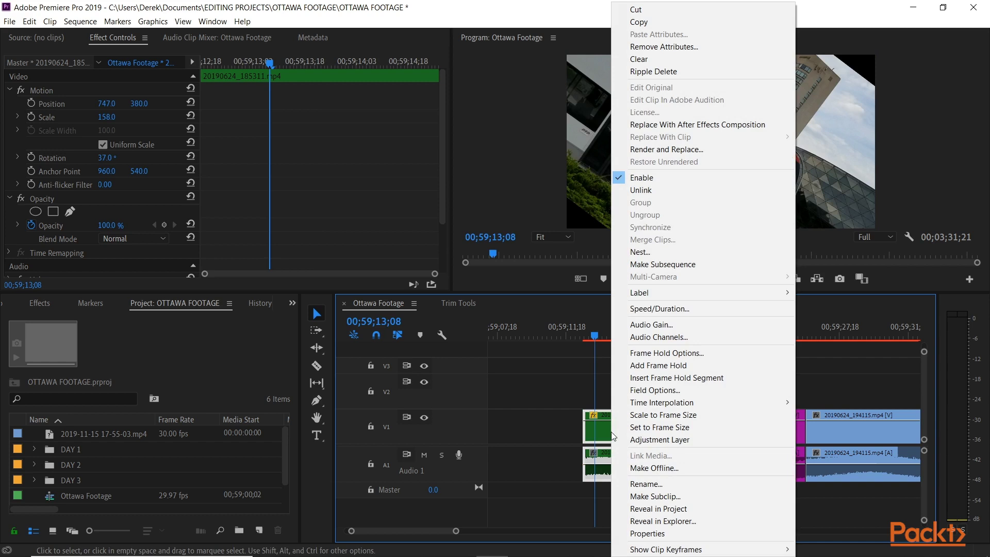
click(649, 22)
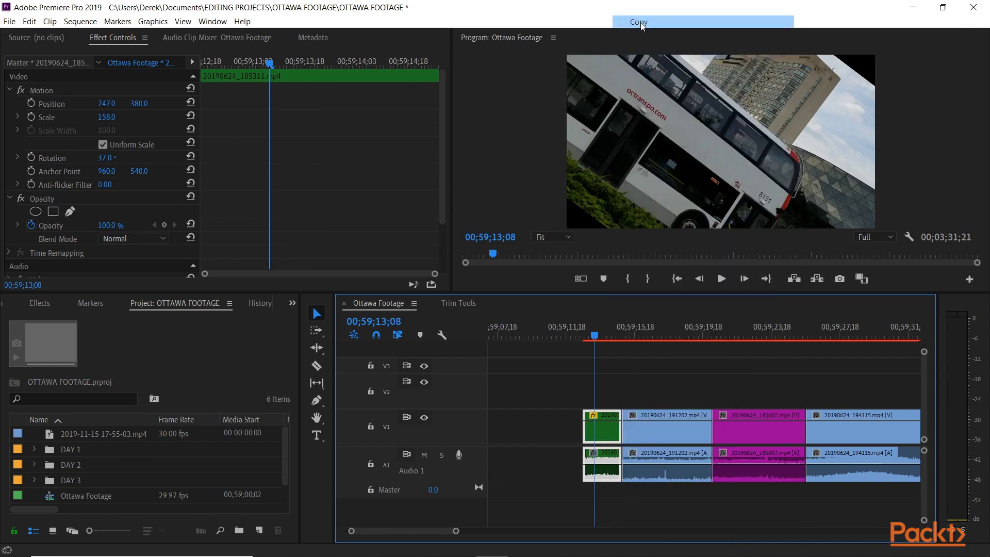
click(652, 325)
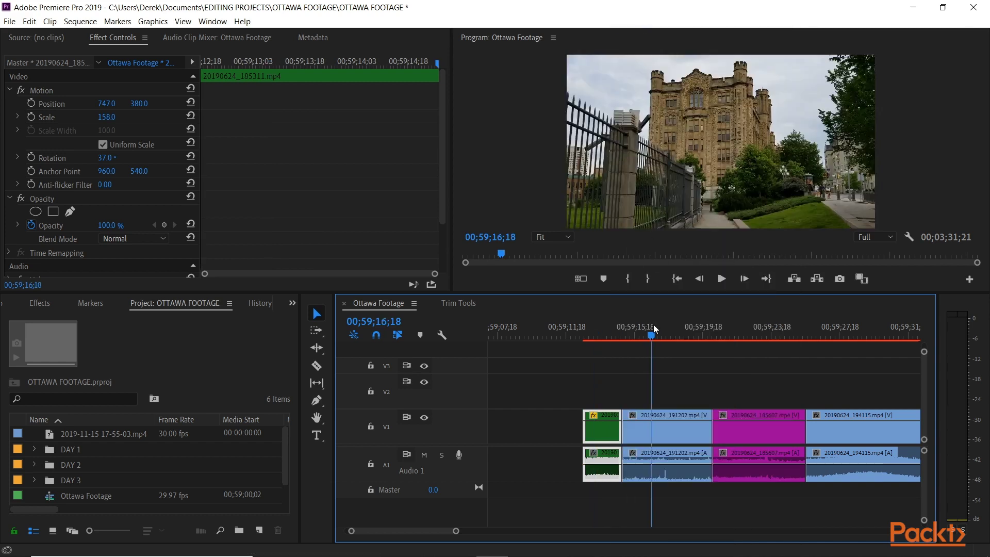
click(676, 437)
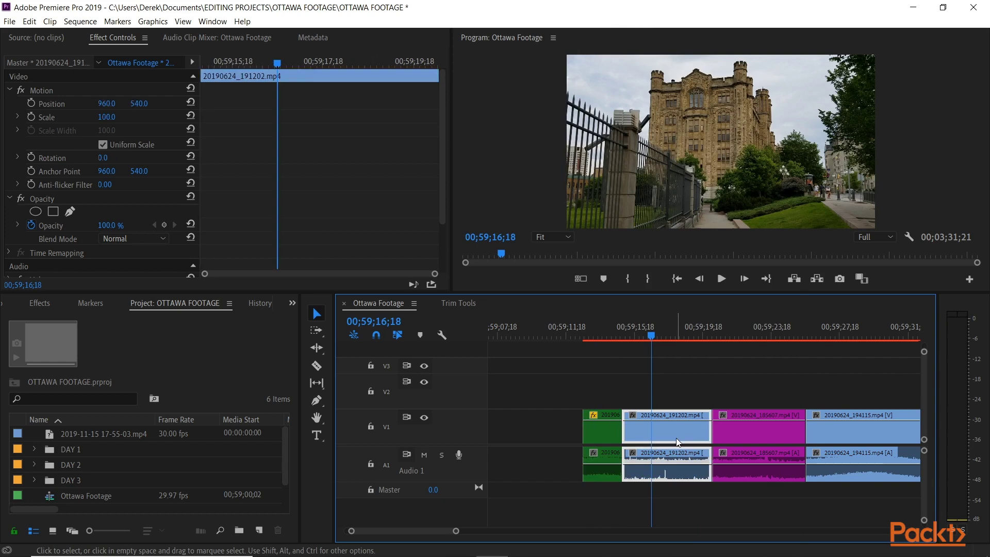
right_click(677, 442)
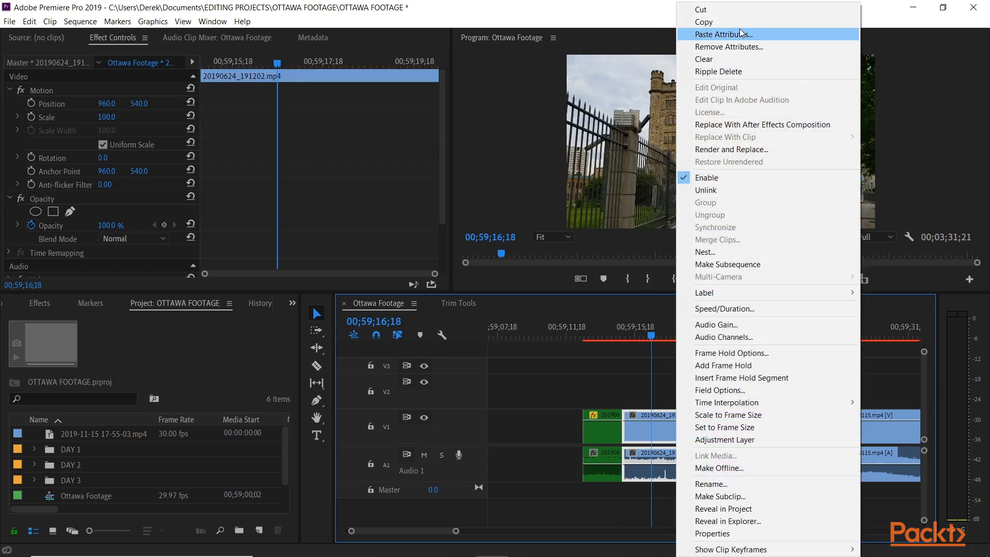
click(787, 36)
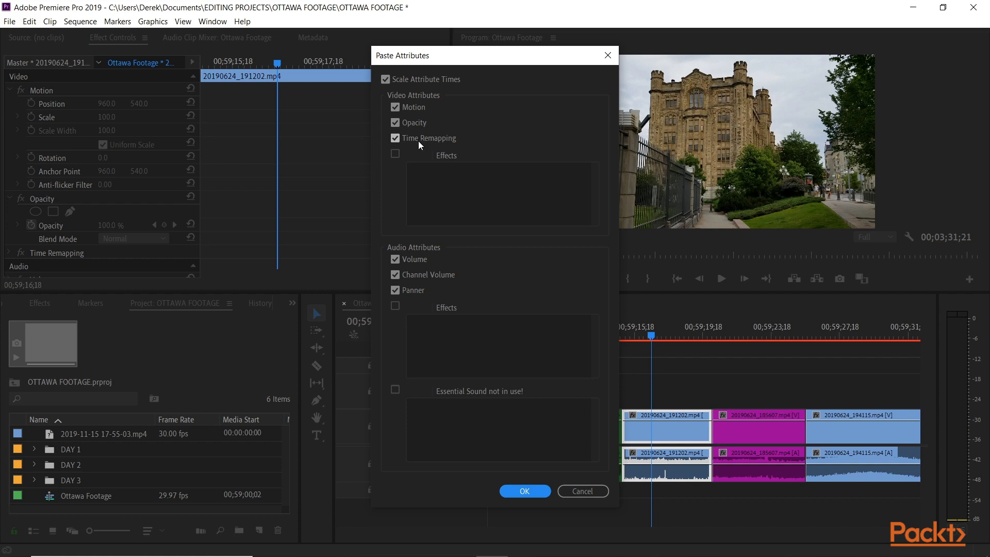
click(396, 138)
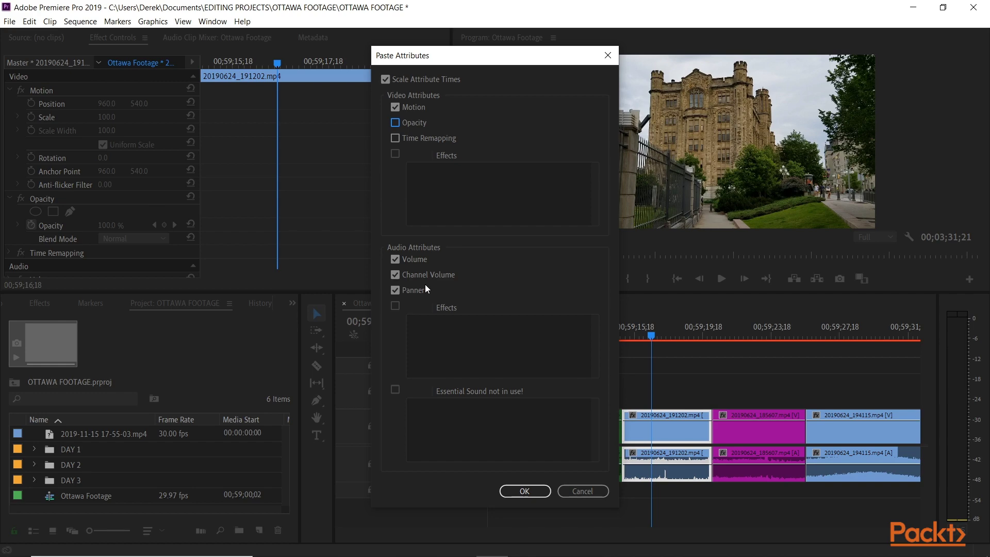
Paste the copied Motion onto the castle clip and review it across the clip.
click(524, 491)
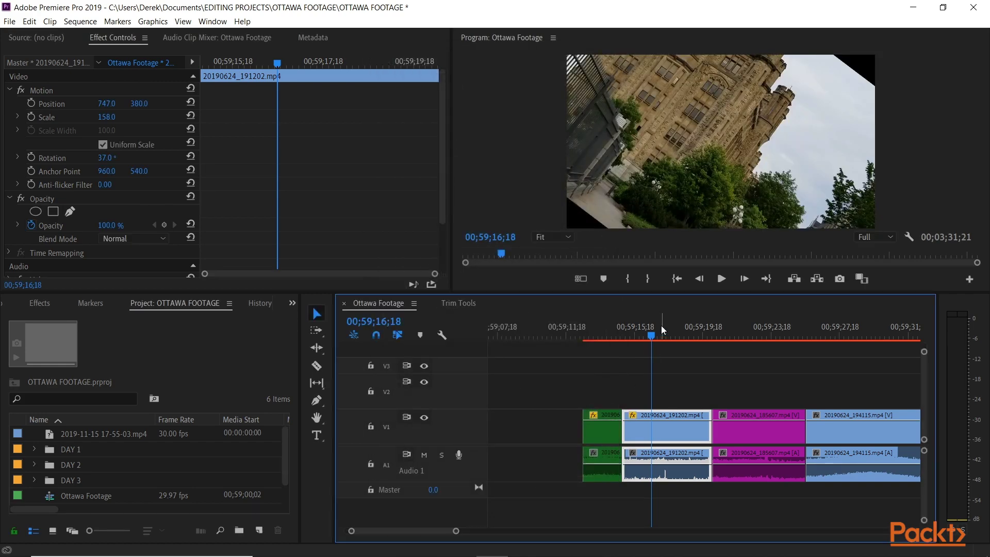
drag(601, 324, 656, 329)
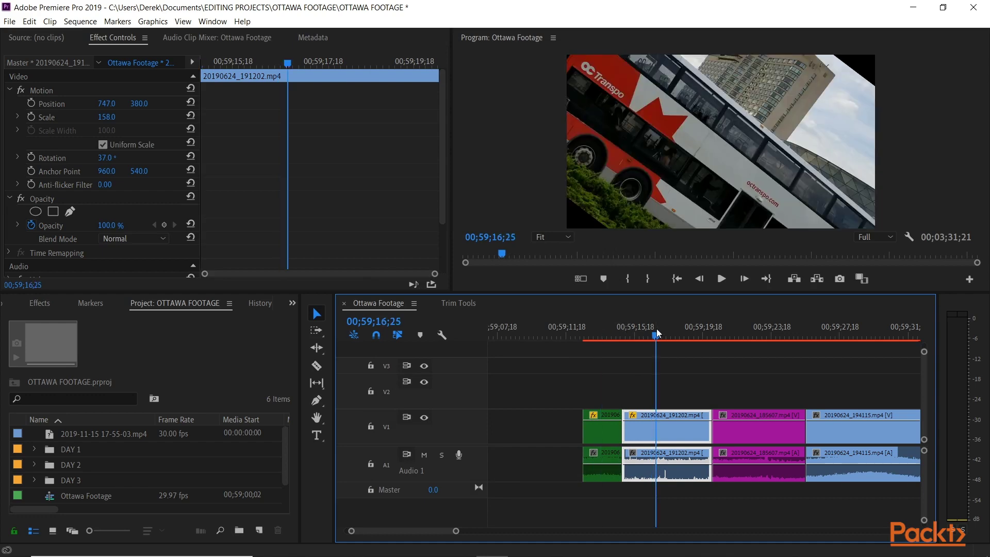
click(578, 328)
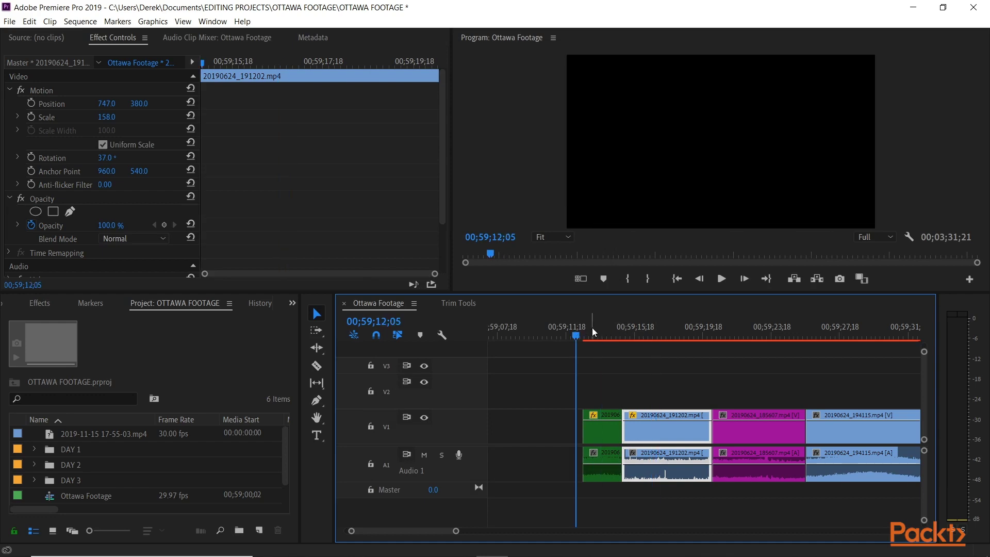
click(592, 330)
Play back the sequence, then undo the castle clip's pasted position, scale and rotation.
key(space)
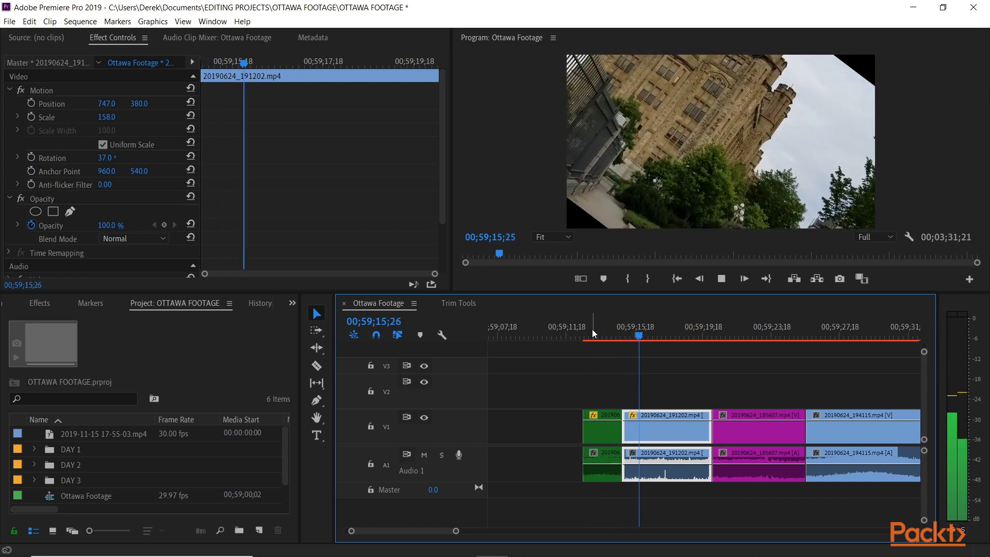
key(space)
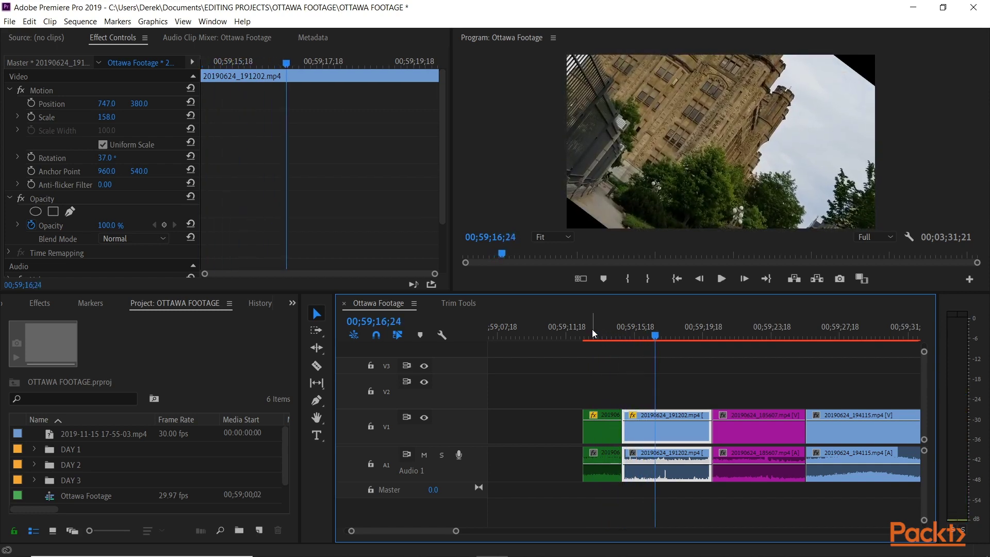
key(ctrl+z)
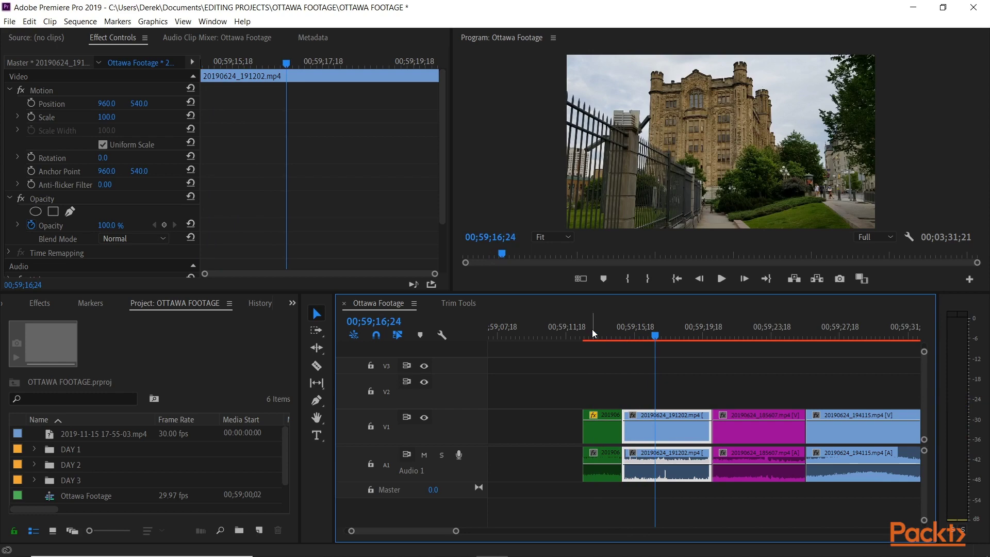
click(596, 330)
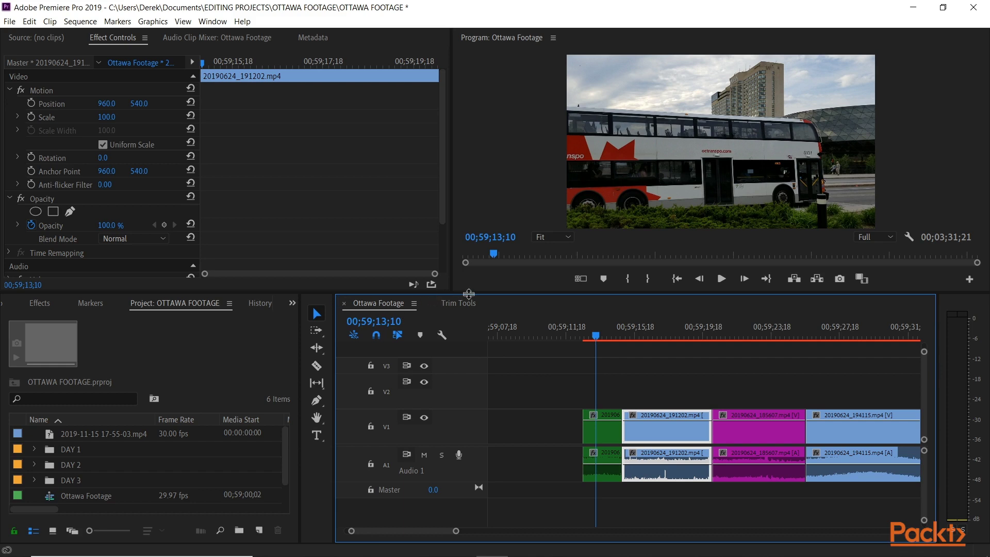
Enlarge the lower panels, show the Effects library and expand Video Effects to list its categories.
drag(468, 294, 472, 267)
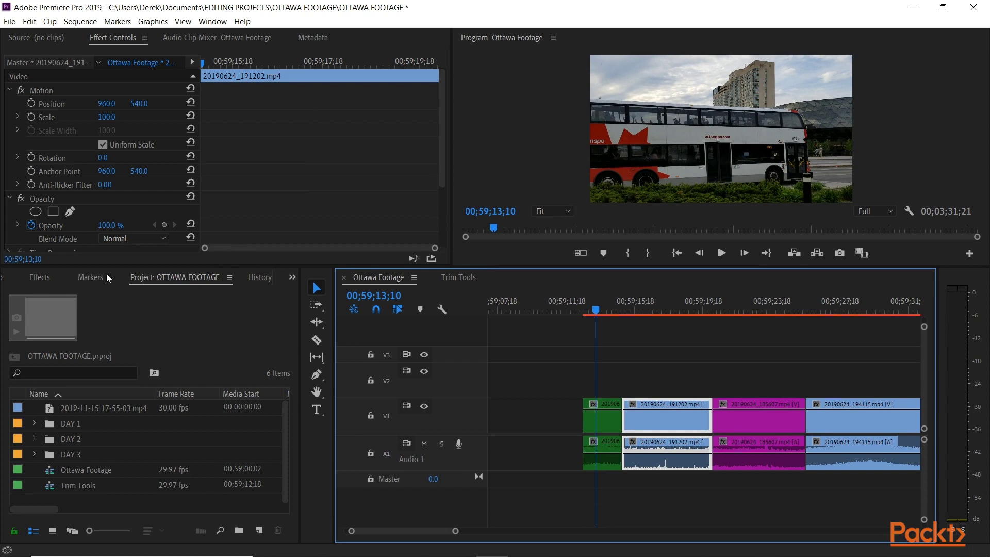
click(41, 281)
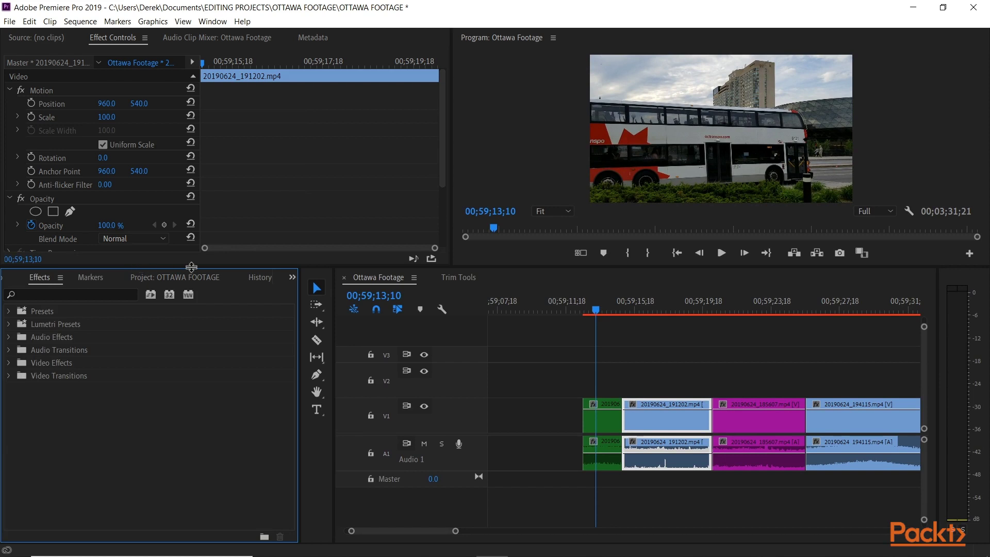
drag(244, 266, 268, 201)
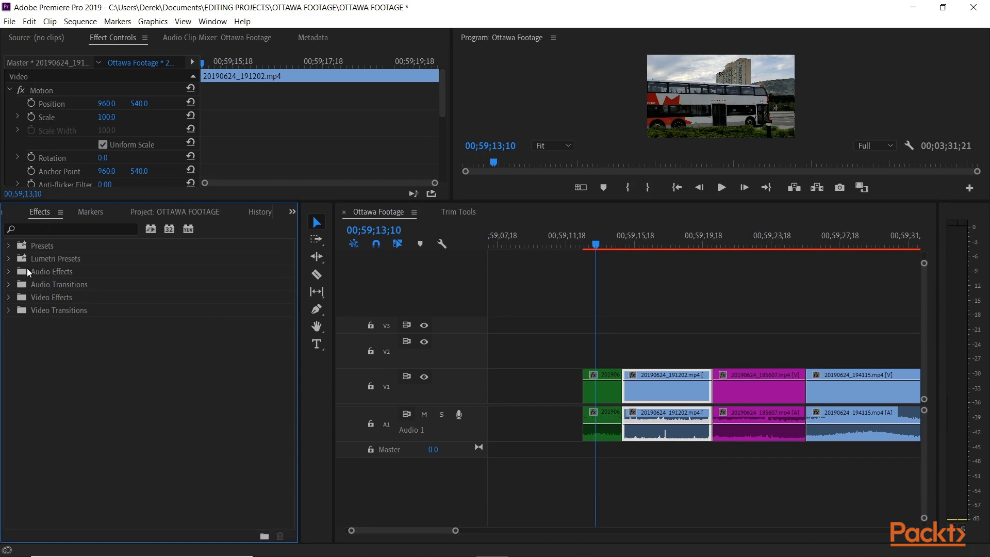
click(9, 259)
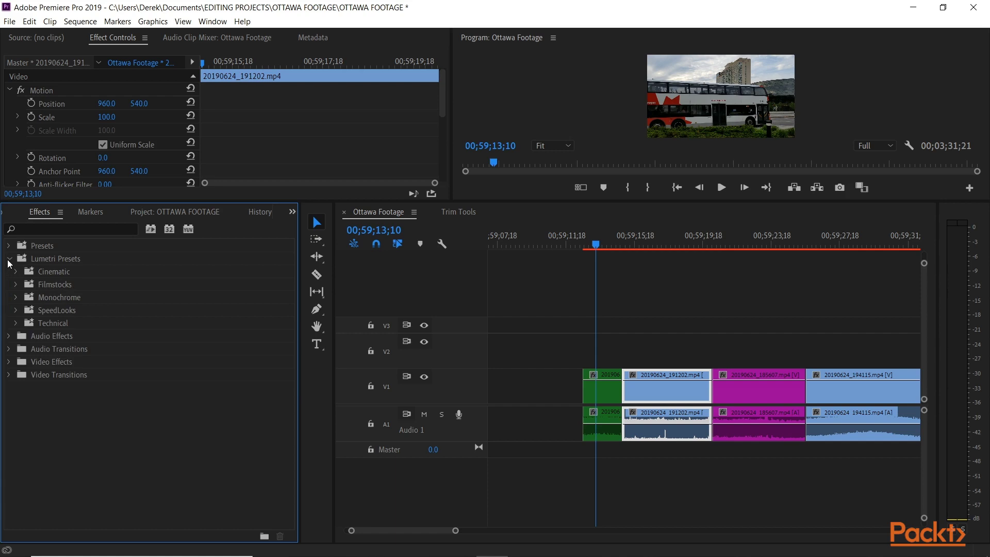
click(9, 259)
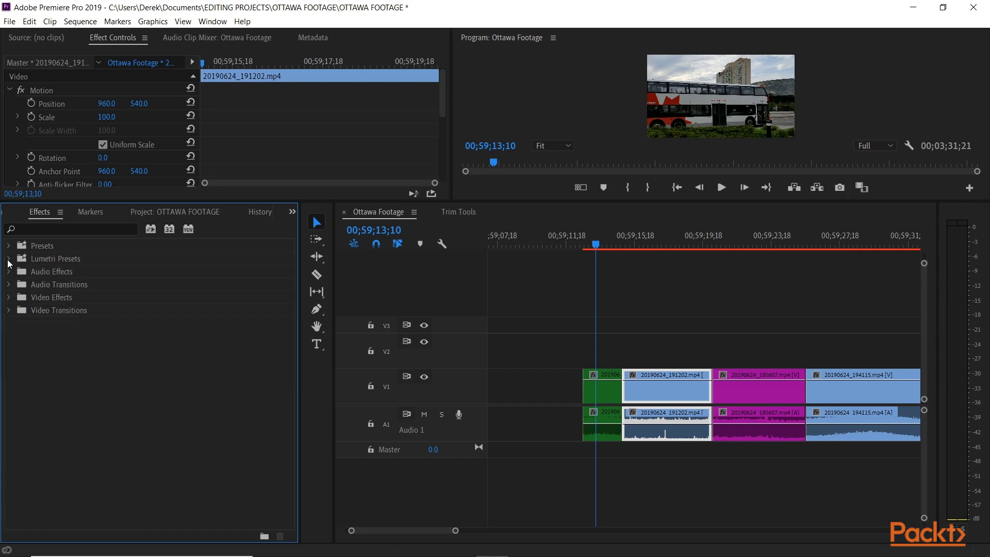
click(9, 297)
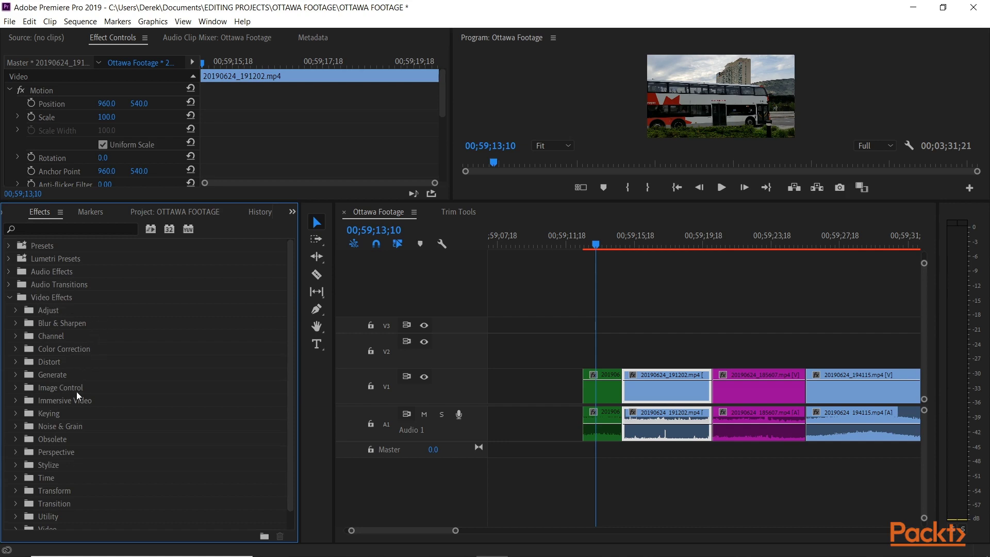
scroll(134, 358, down, 1)
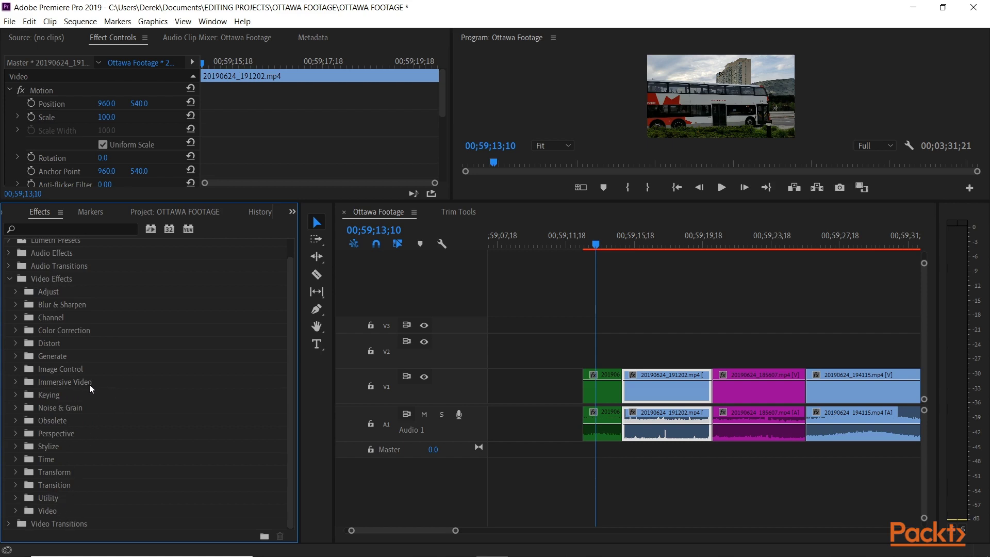
Apply the Image Control Black & White effect to the green bus clip.
click(16, 369)
drag(66, 382, 575, 259)
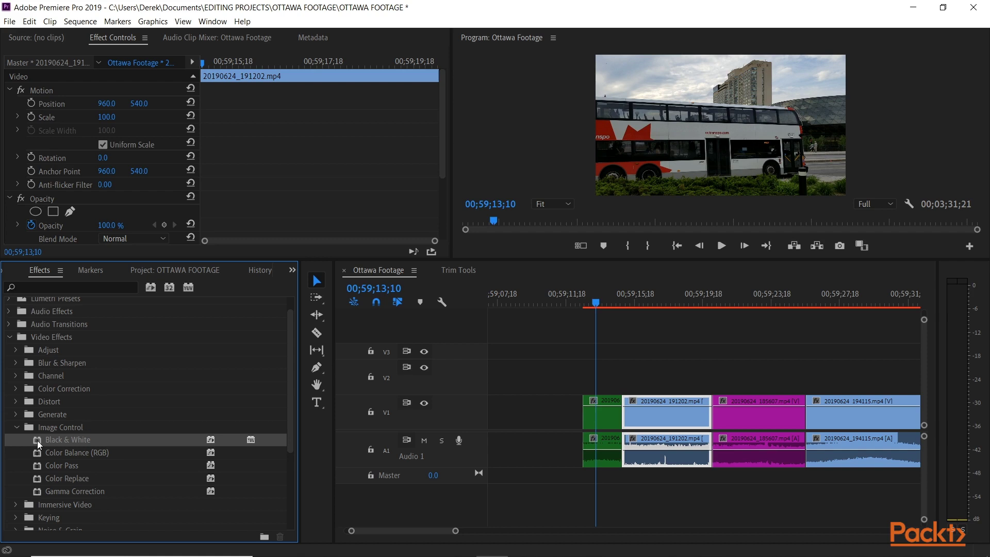
drag(40, 445, 598, 419)
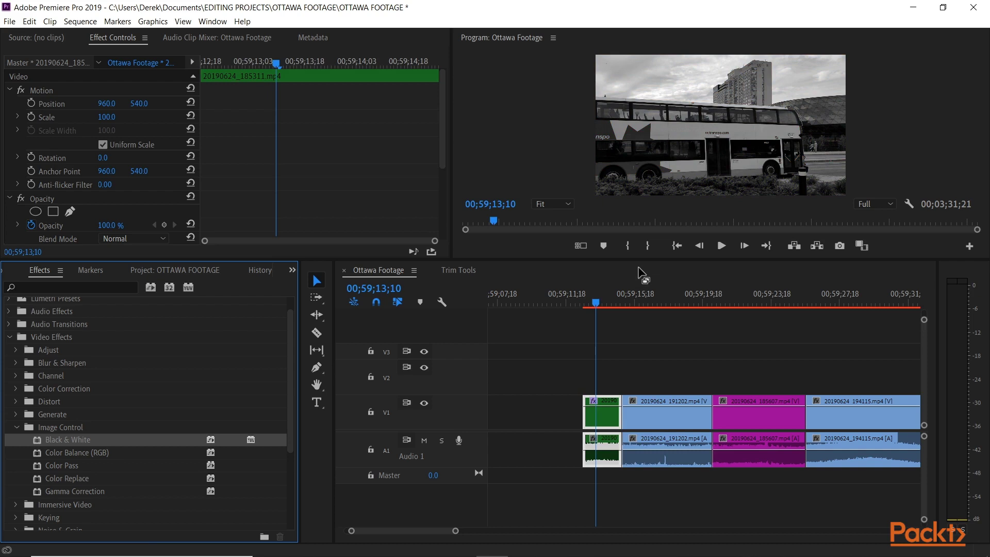
key(ctrl+z)
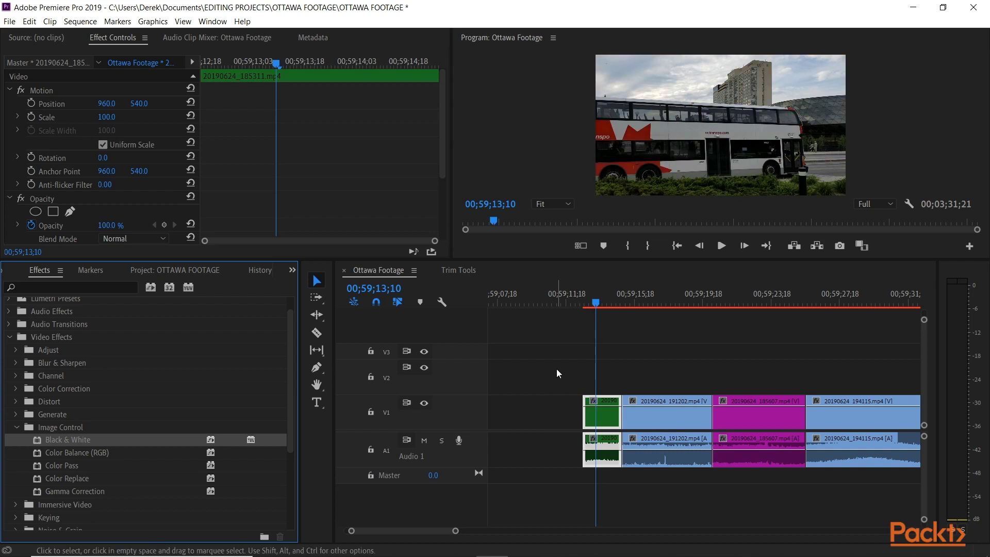
click(556, 369)
click(595, 418)
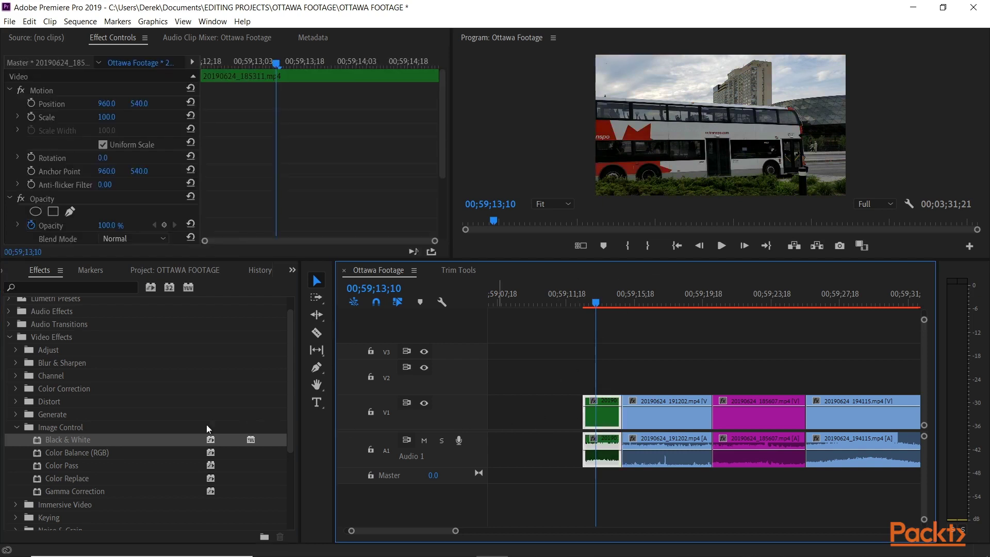
double_click(32, 441)
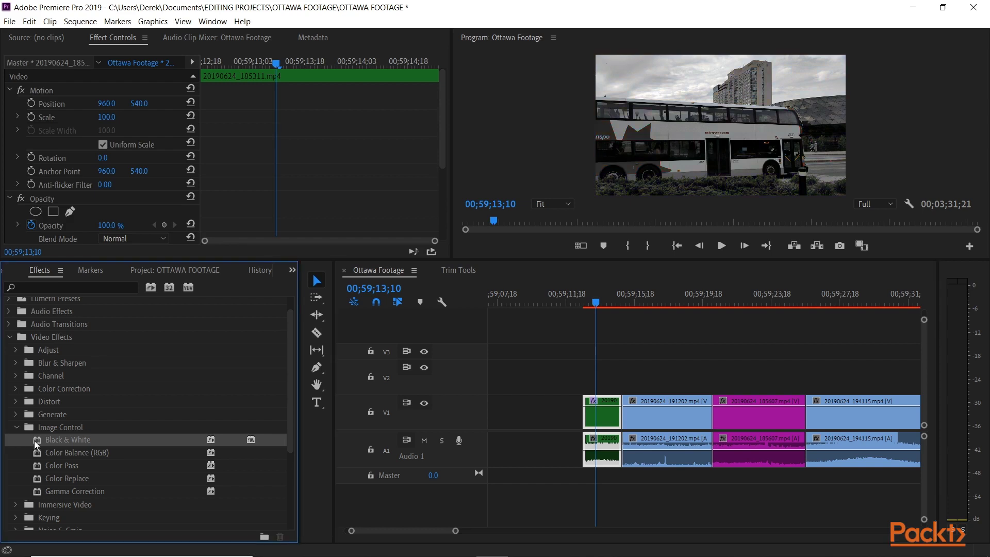
Play back the sequence to preview the greyscale bus clip, then zoom the timeline out.
click(577, 298)
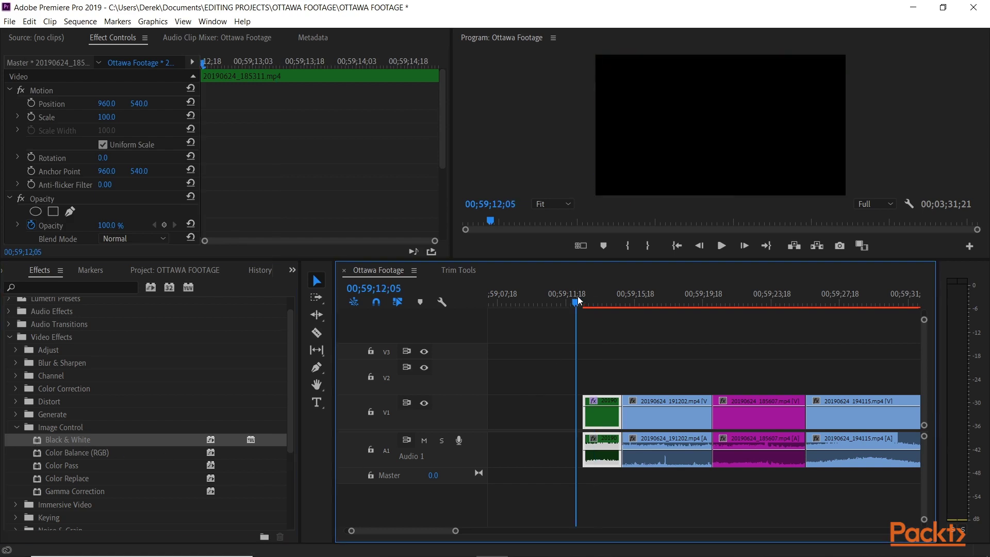
key(space)
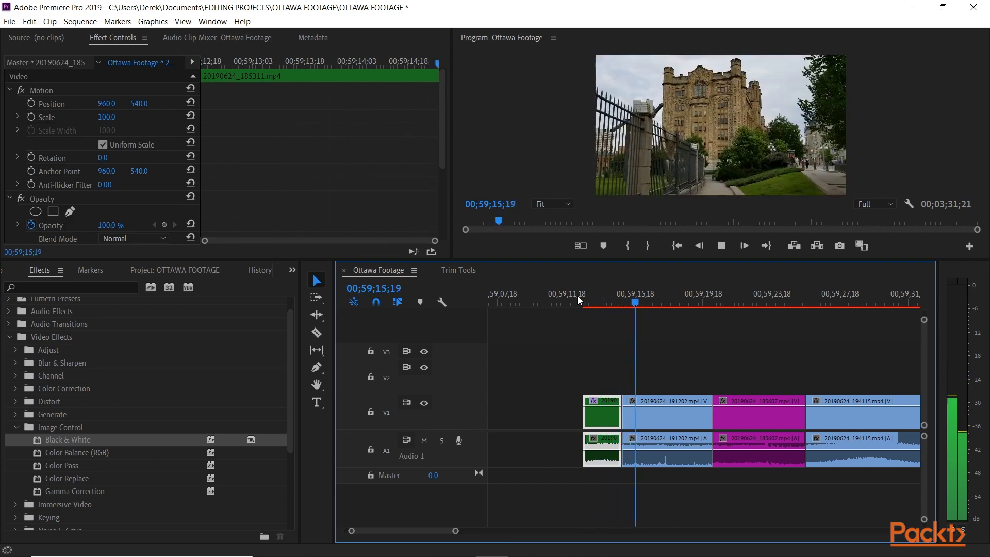
key(space)
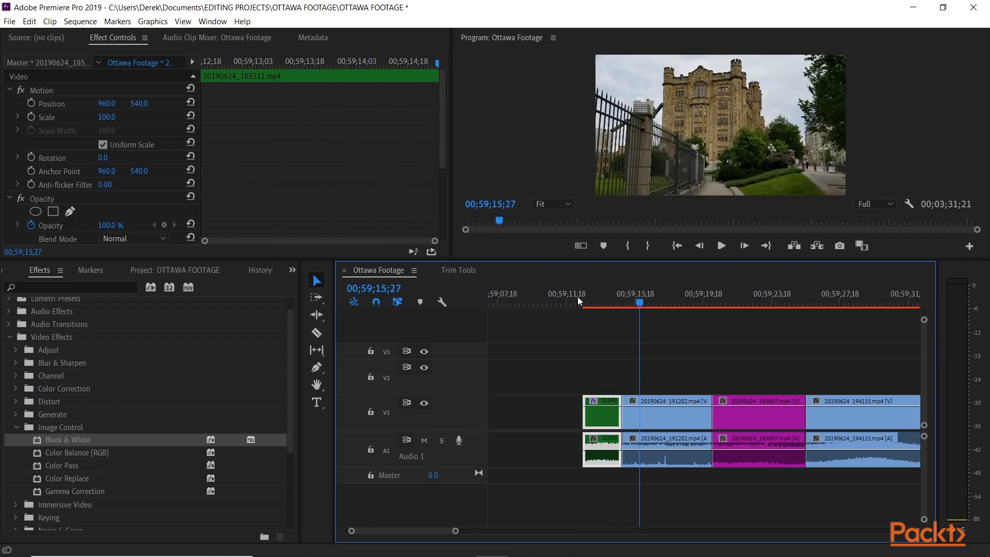
click(600, 302)
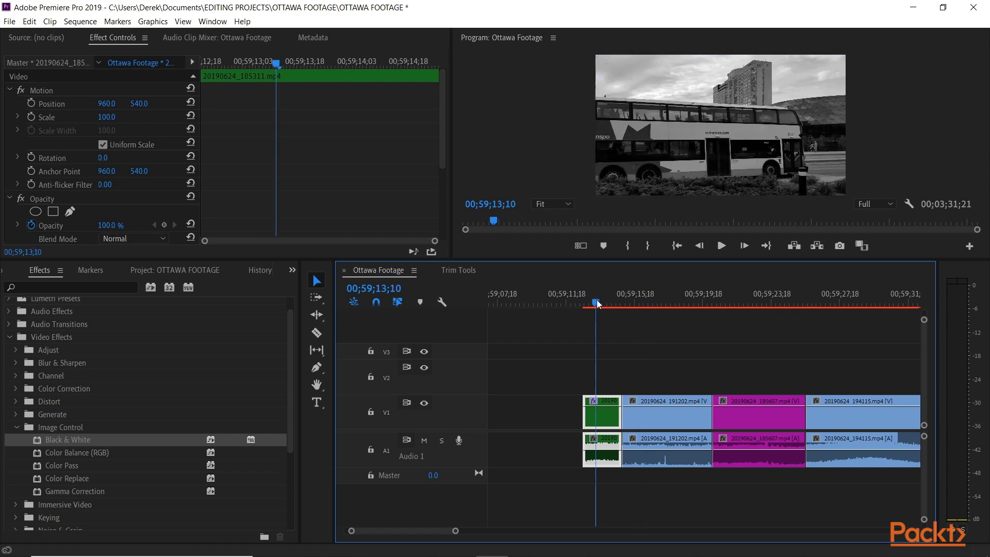
click(644, 303)
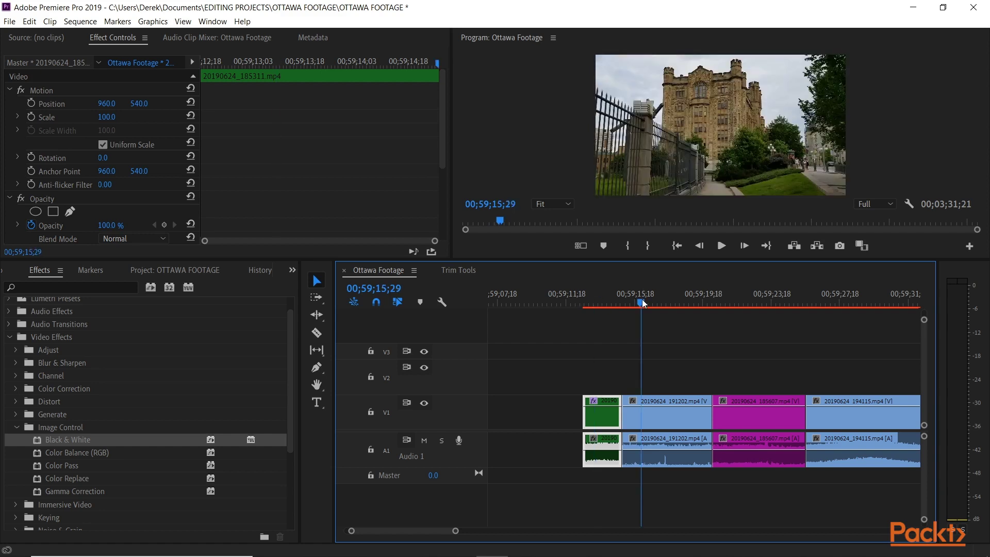
key(minus)
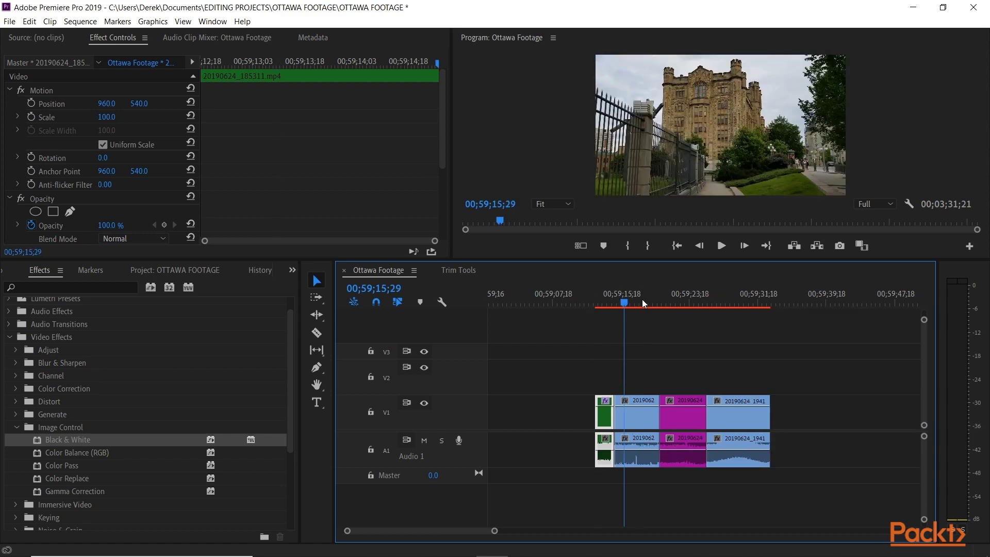
Drag Black & White onto the castle, magenta and fourth clips.
drag(42, 441, 634, 418)
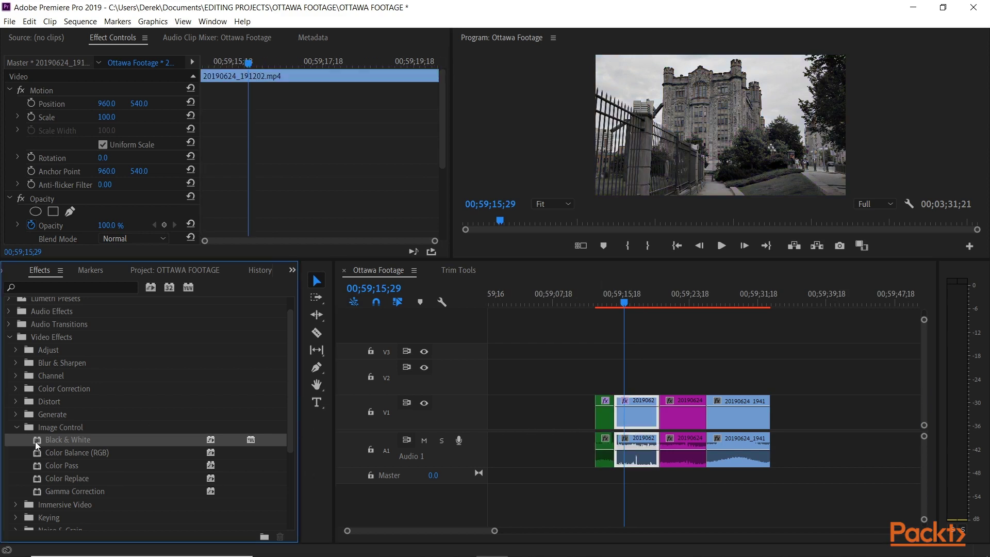
drag(37, 444, 681, 415)
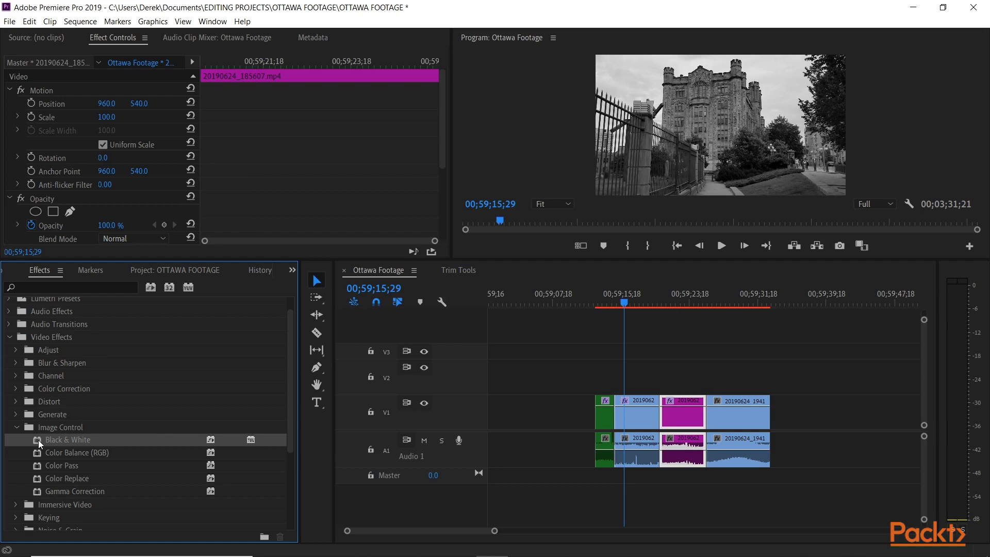
drag(40, 444, 742, 415)
Play back the sequence around 00;59;14 to 00;59;19;17 to preview the black and white clips.
click(708, 303)
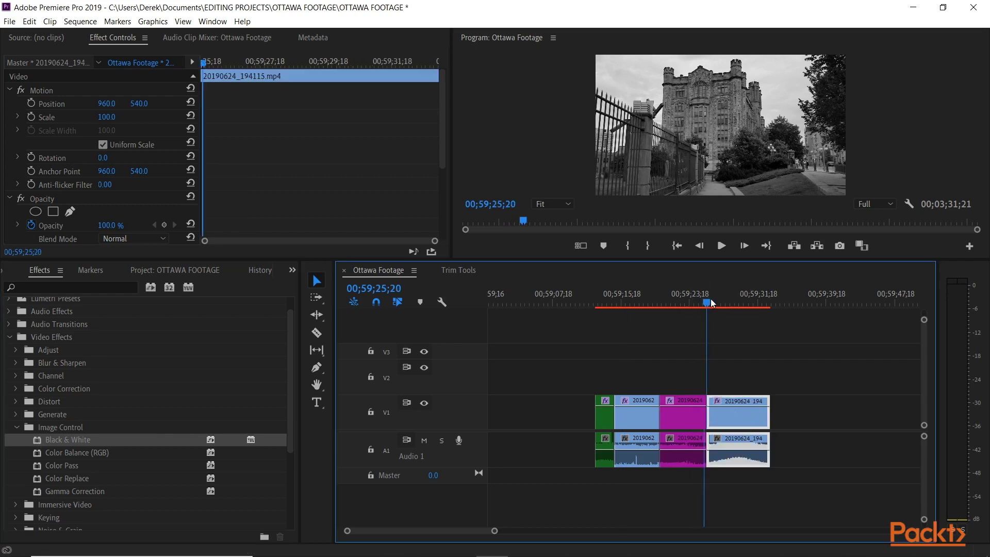
key(space)
drag(711, 303, 611, 337)
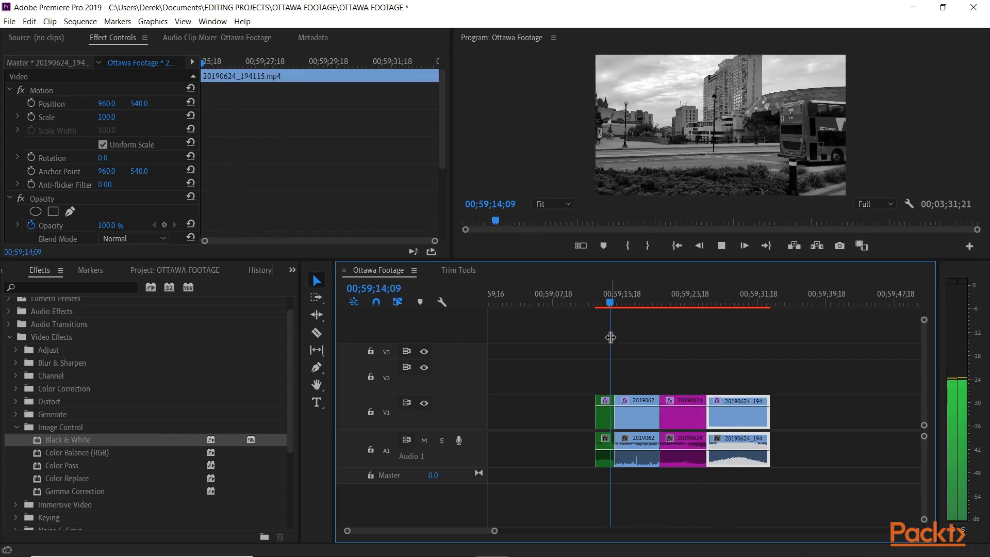
click(656, 298)
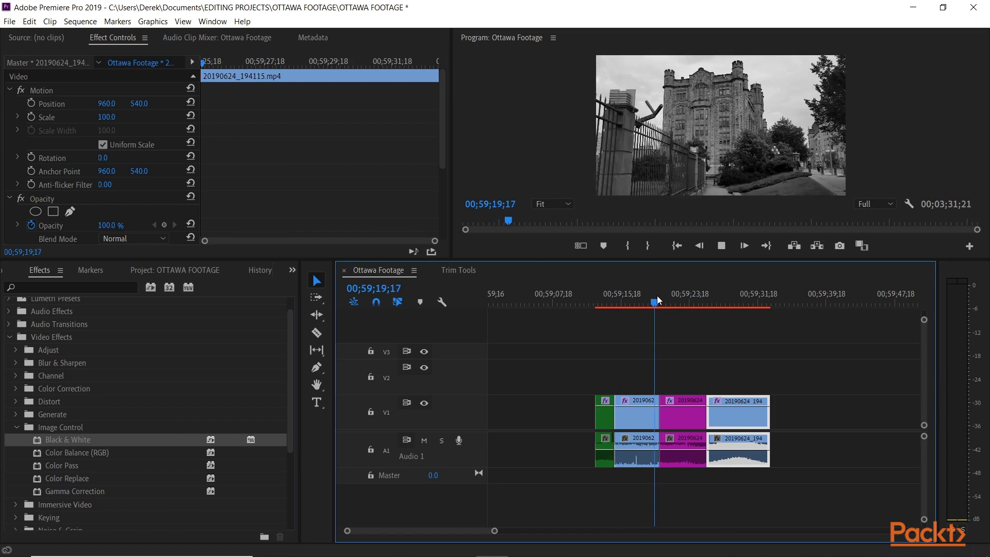
key(space)
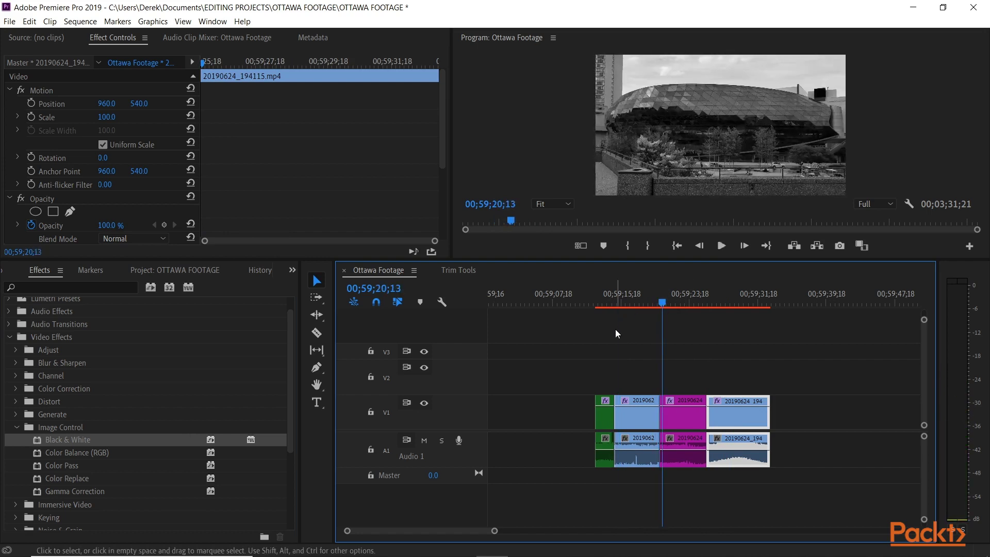
Undo the last Black & White change and zoom the timeline in around 00;59;15;13.
key(ctrl+z)
key(ctrl+z)
key(ctrl+z)
click(621, 304)
key(equal)
key(equal)
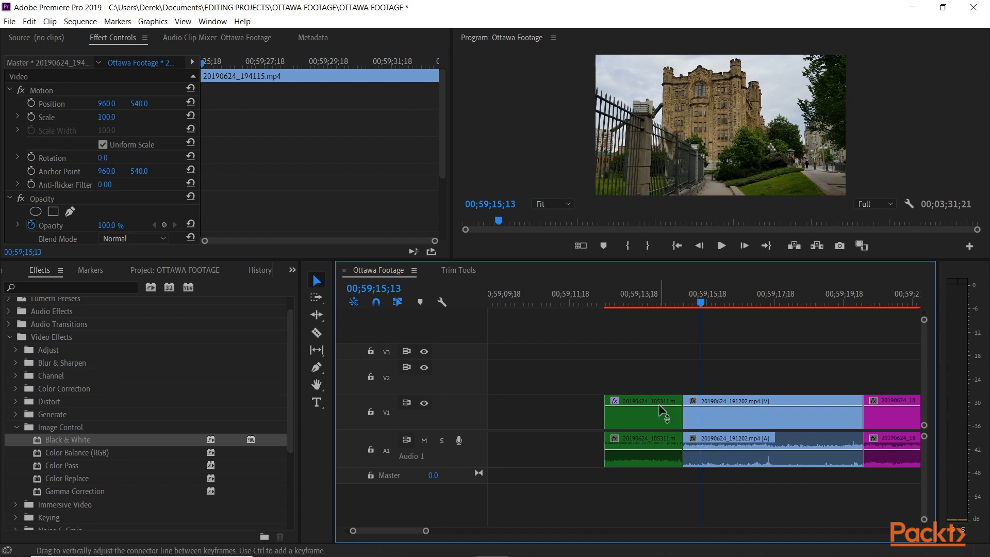
scroll(655, 410, down, 2)
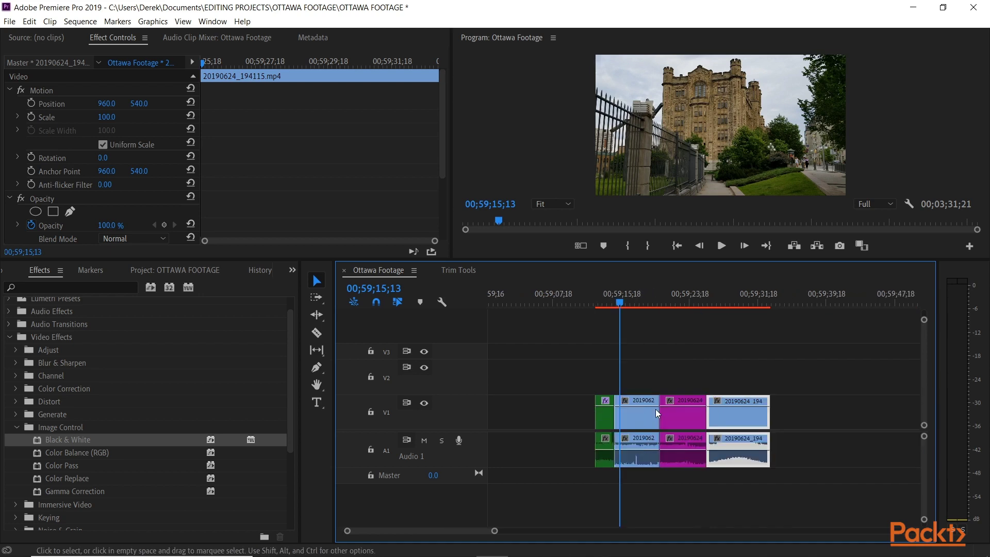
click(702, 367)
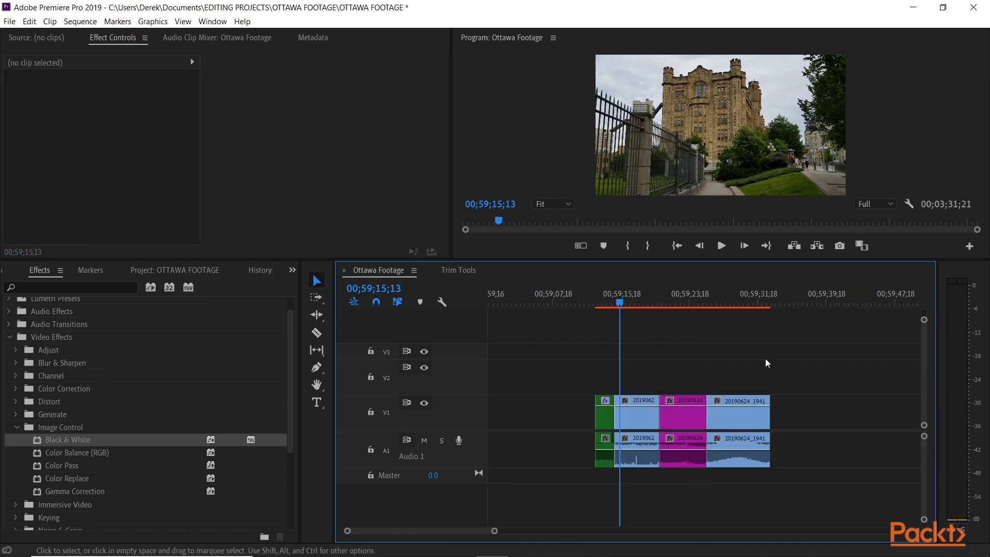
drag(801, 356, 642, 421)
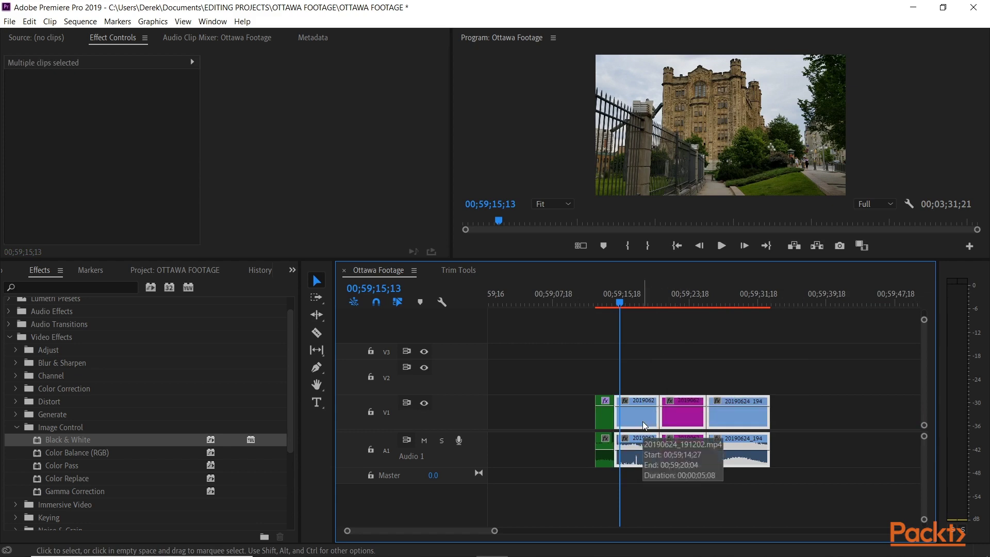
double_click(36, 439)
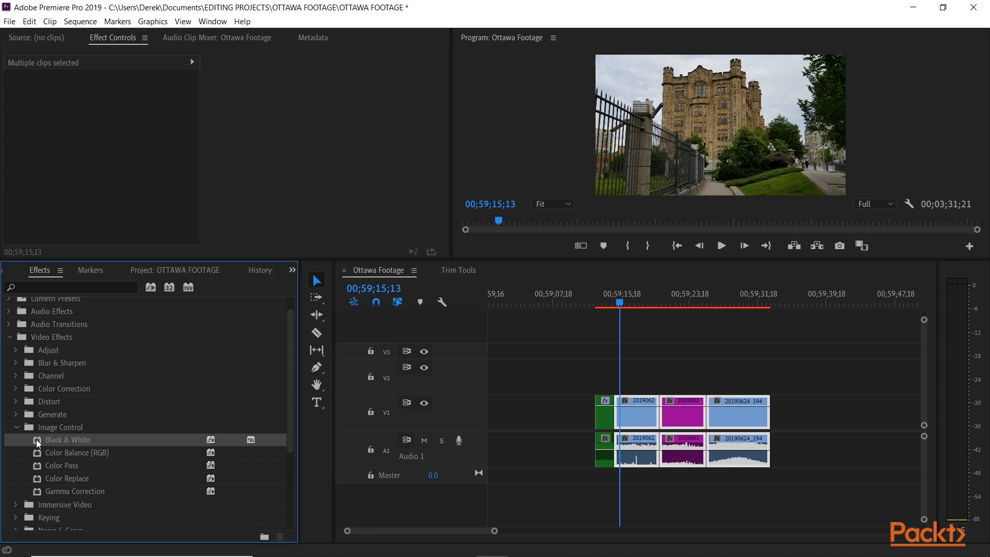
drag(624, 308, 646, 322)
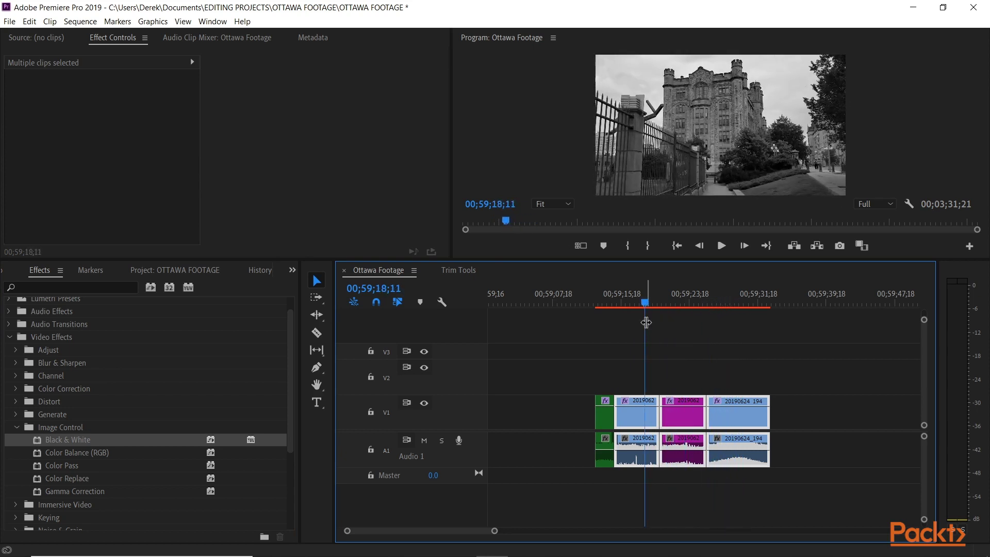
key(ctrl+z)
click(610, 306)
Copy the first clip's attributes, including its Black & White effect.
click(606, 427)
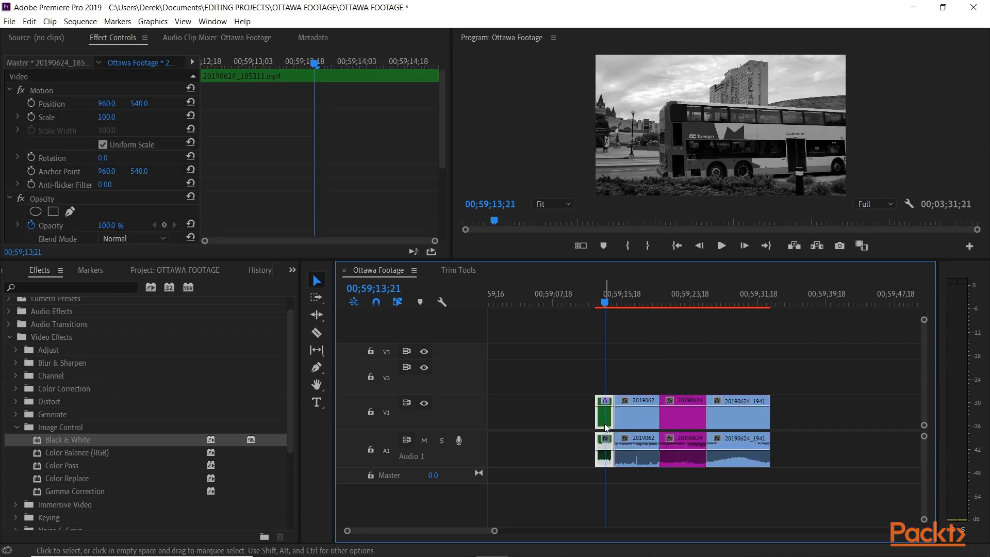
right_click(606, 427)
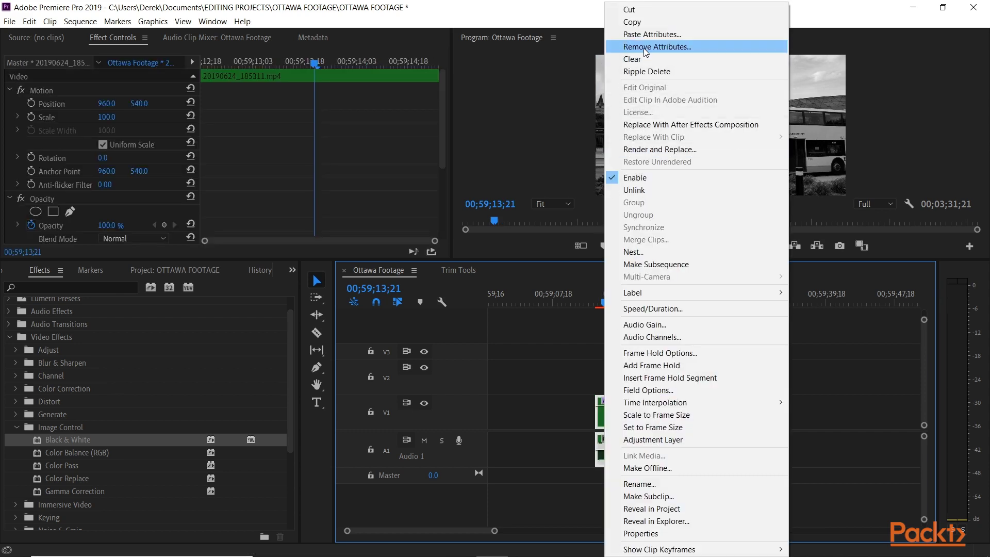
click(639, 21)
Paste Attributes onto the remaining clips, including Opacity and the Black & White effect.
drag(818, 351, 629, 420)
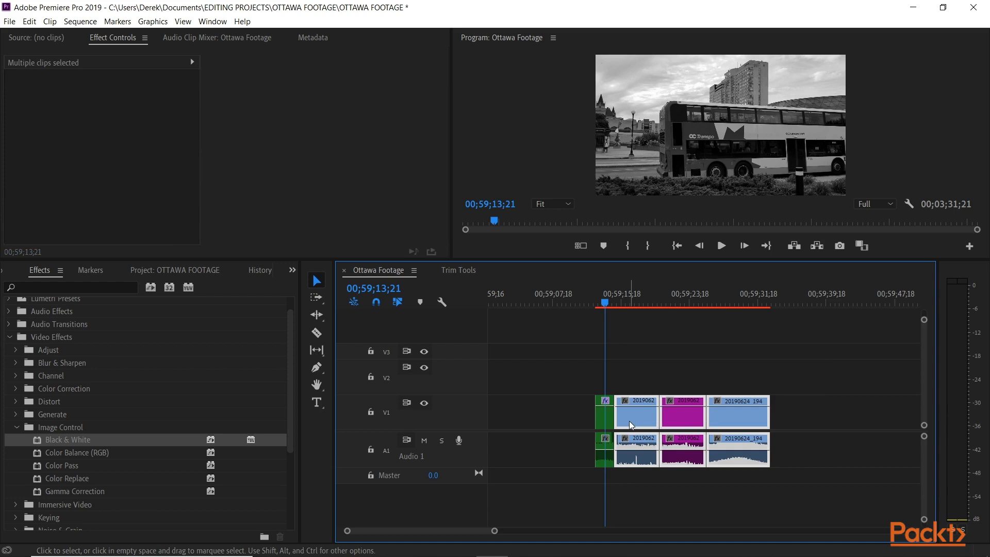
right_click(693, 419)
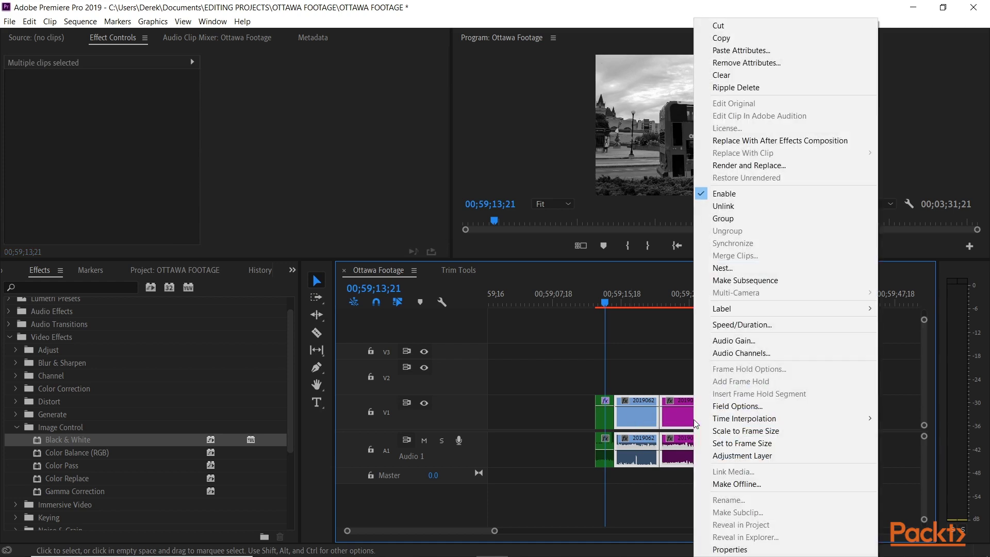
click(798, 50)
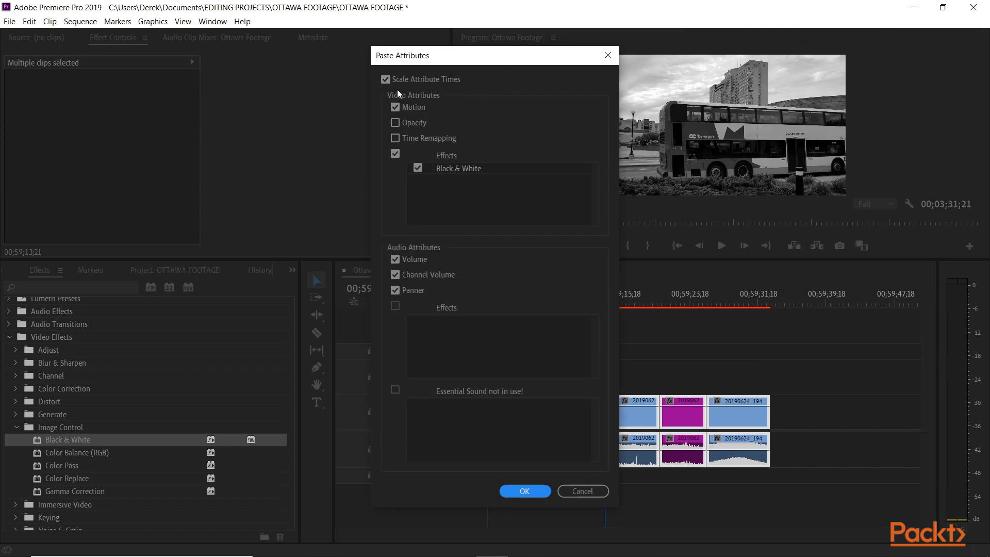
click(395, 122)
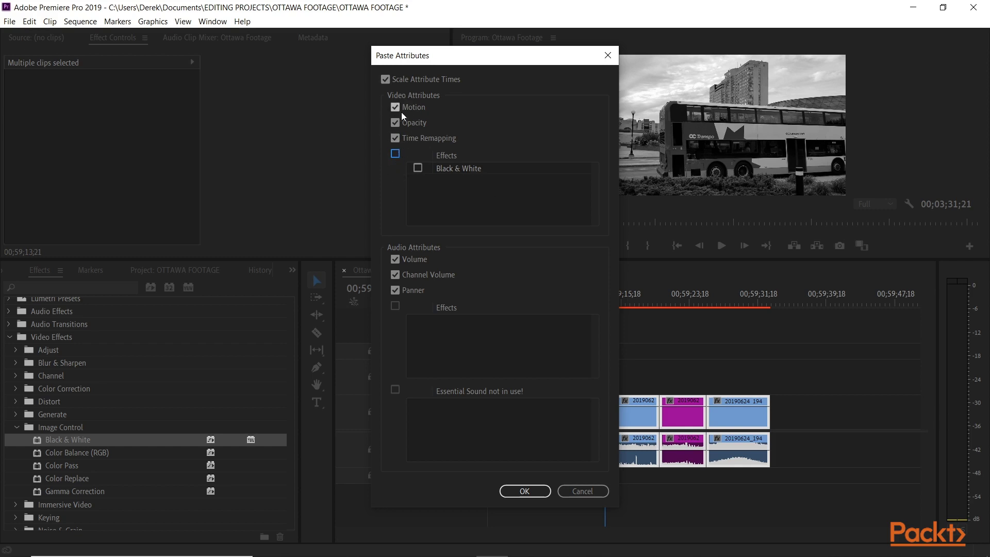
click(396, 154)
click(525, 491)
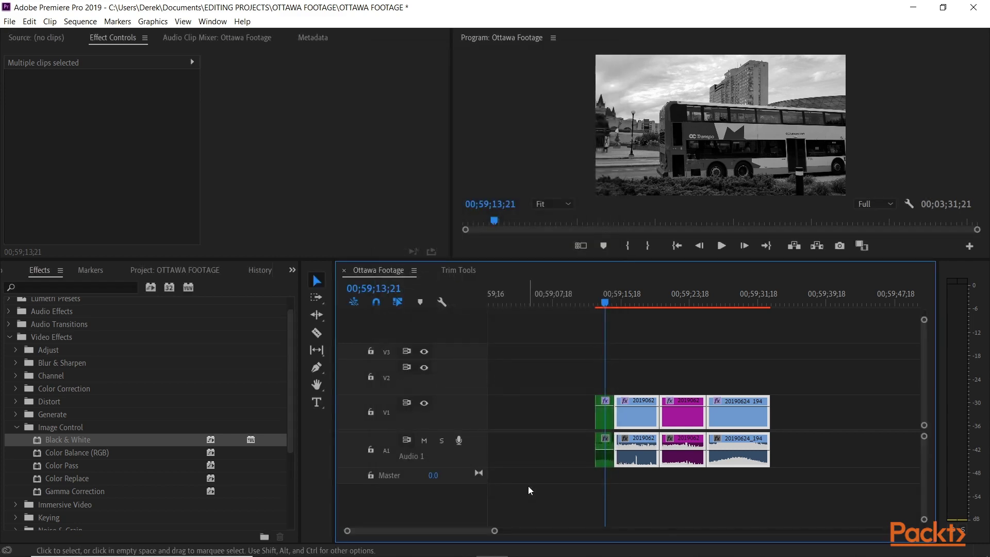
Play back the greyscale sequence and save the project with Ctrl+S.
key(space)
click(682, 299)
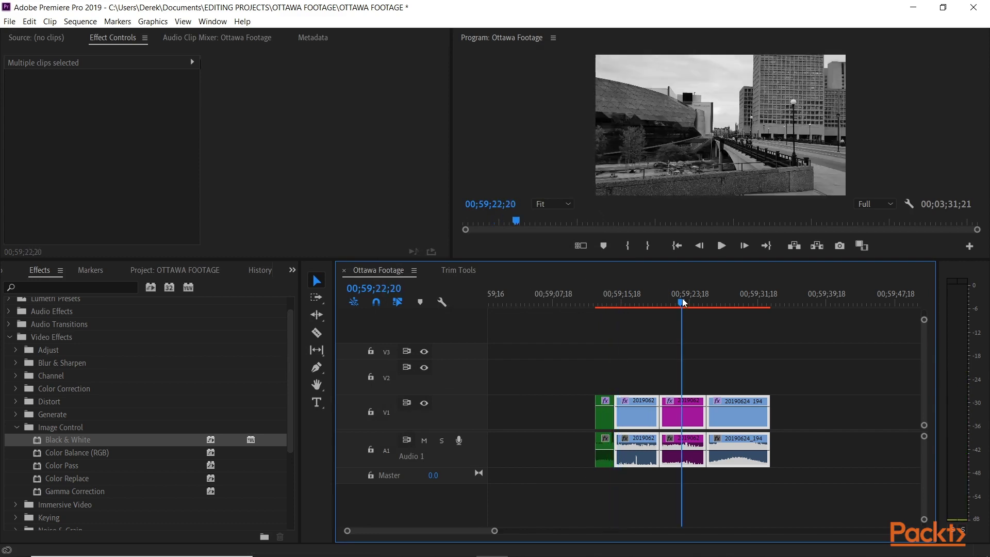
click(722, 300)
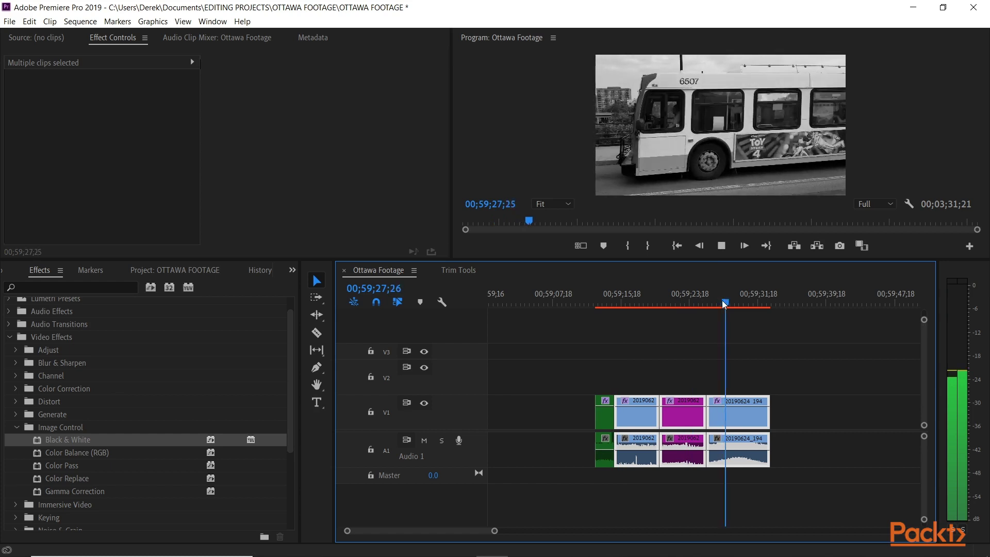
key(space)
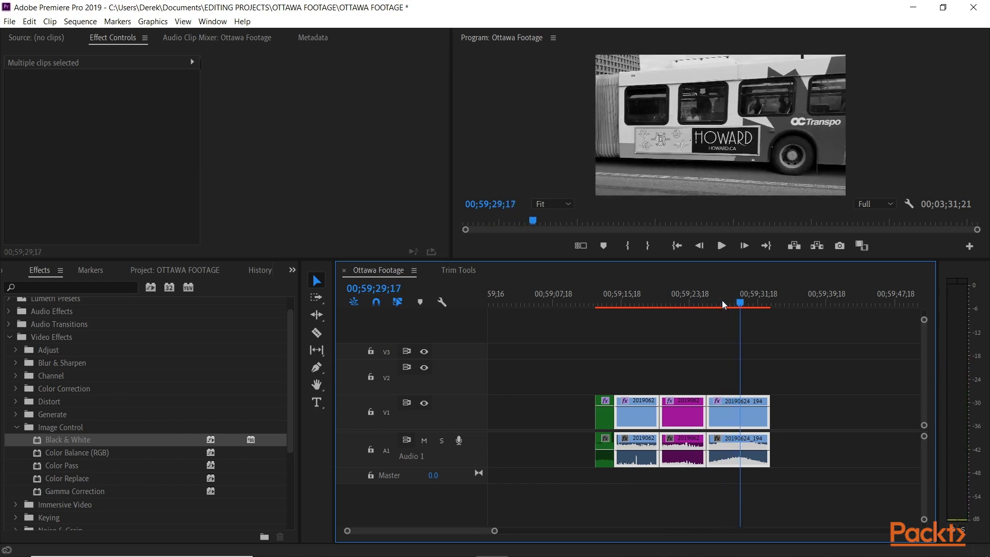
key(ctrl+s)
Collapse the Image Control and Video Effects categories in the Effects panel.
click(14, 427)
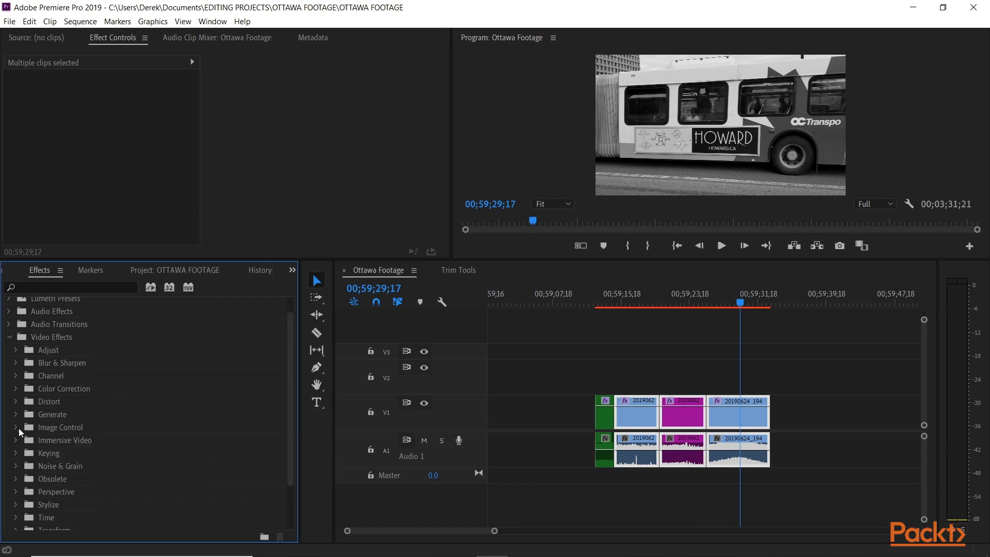
scroll(30, 431, up, 1)
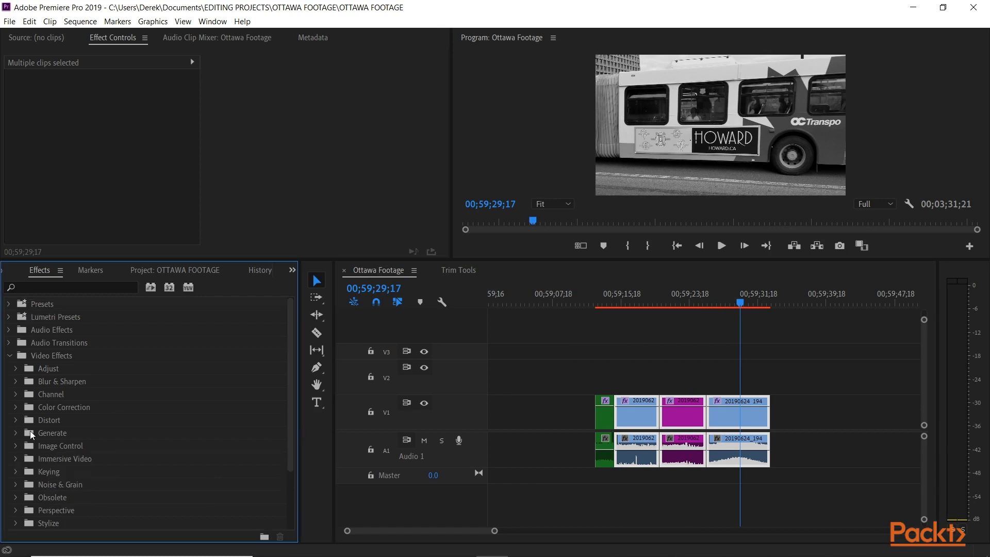
click(10, 357)
Search the effects for 'black &', clear the search, and re-expand Video Effects.
click(54, 287)
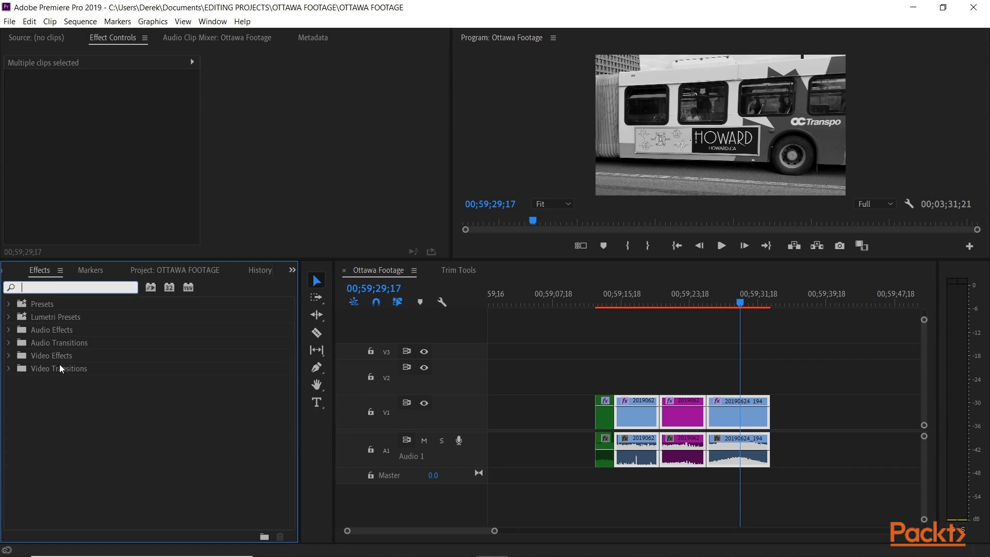
text(bla)
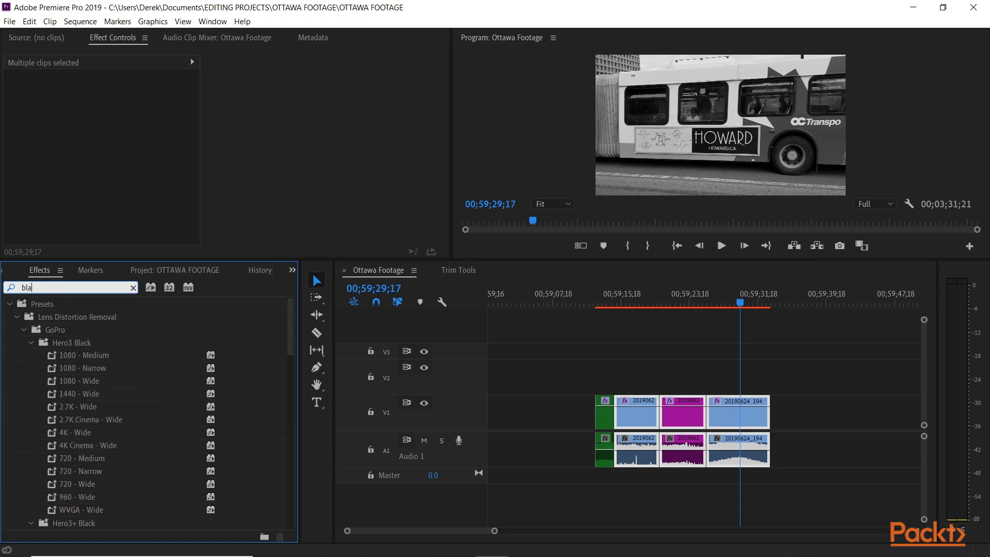
text(ck &)
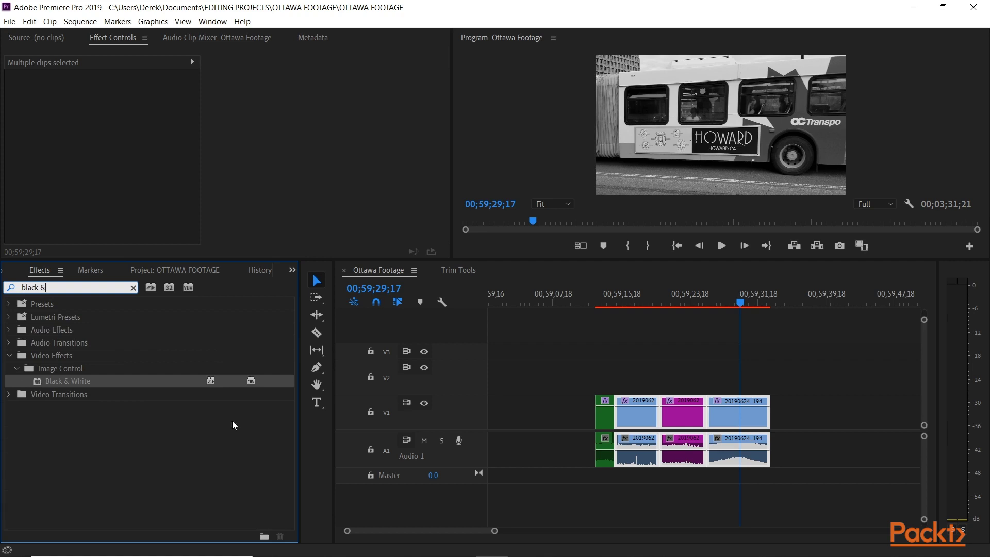
click(132, 289)
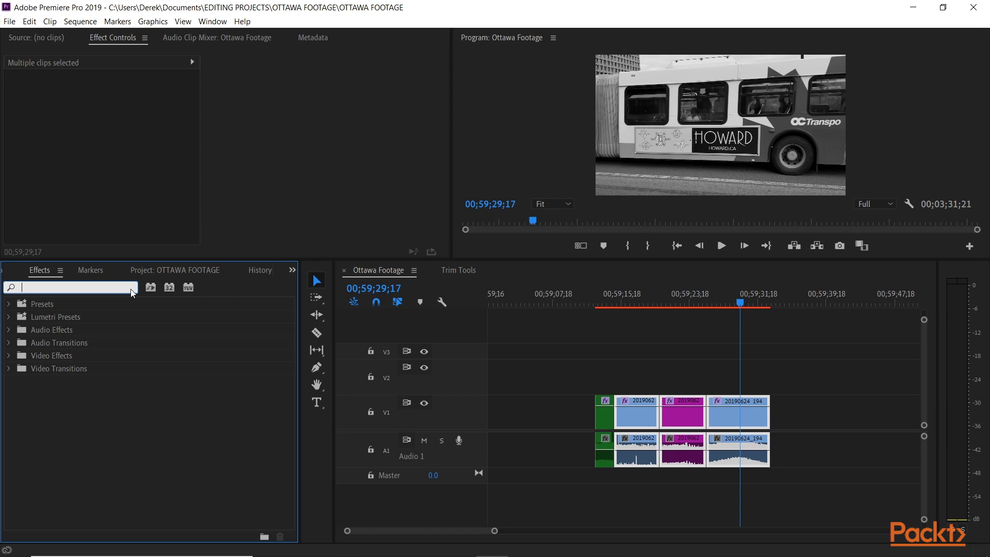
click(636, 301)
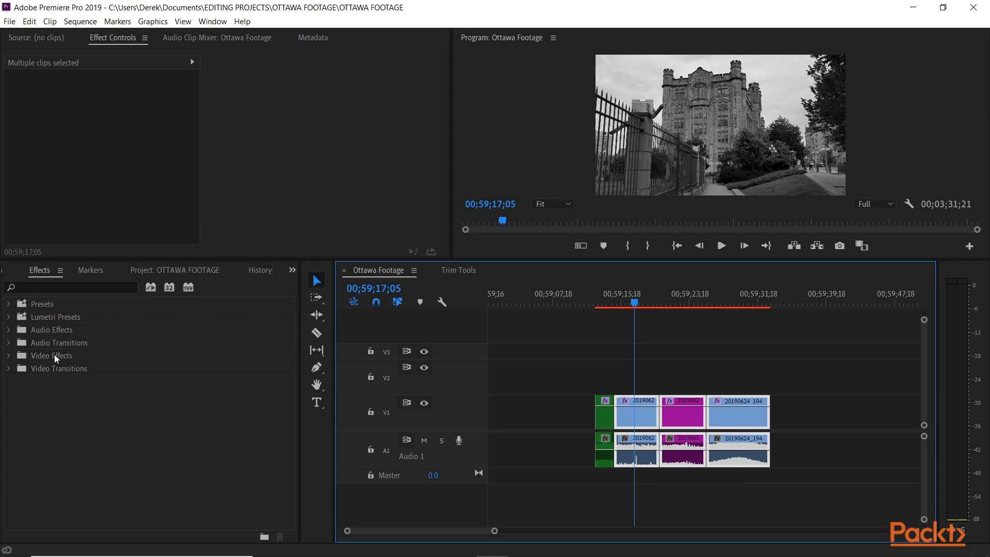
click(8, 357)
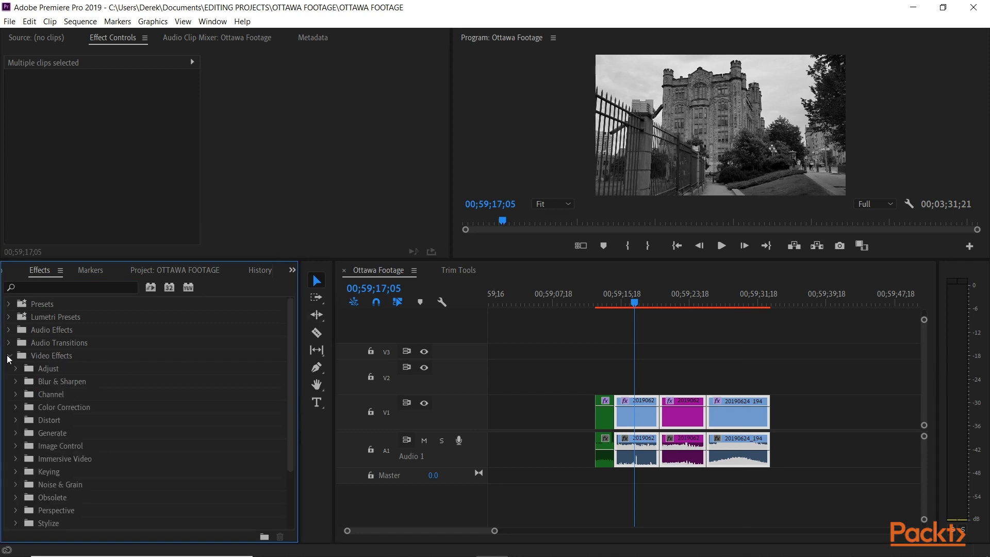